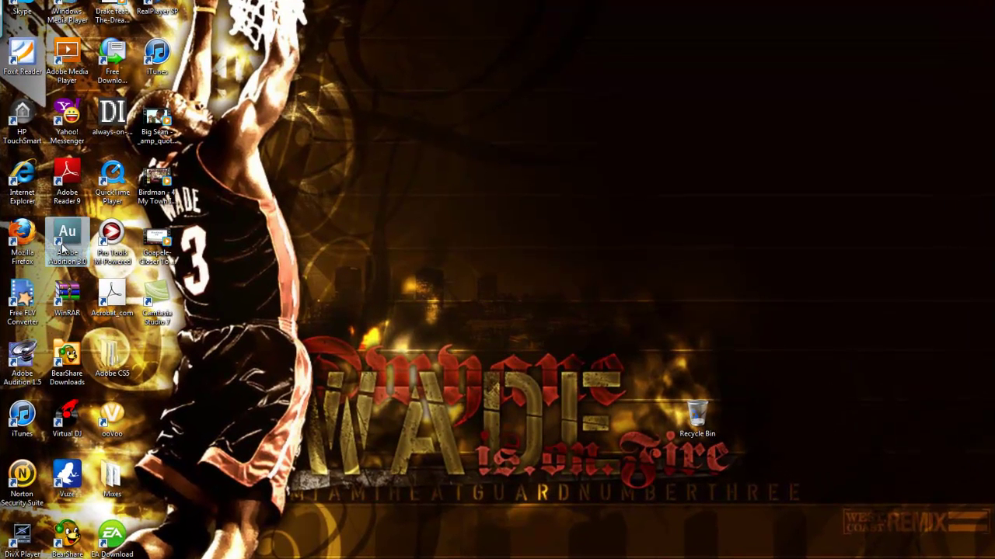
Step: Launch Audition 3.0, open the recent Im A Bull.ses session, and return the playhead to the start
double_click(66, 244)
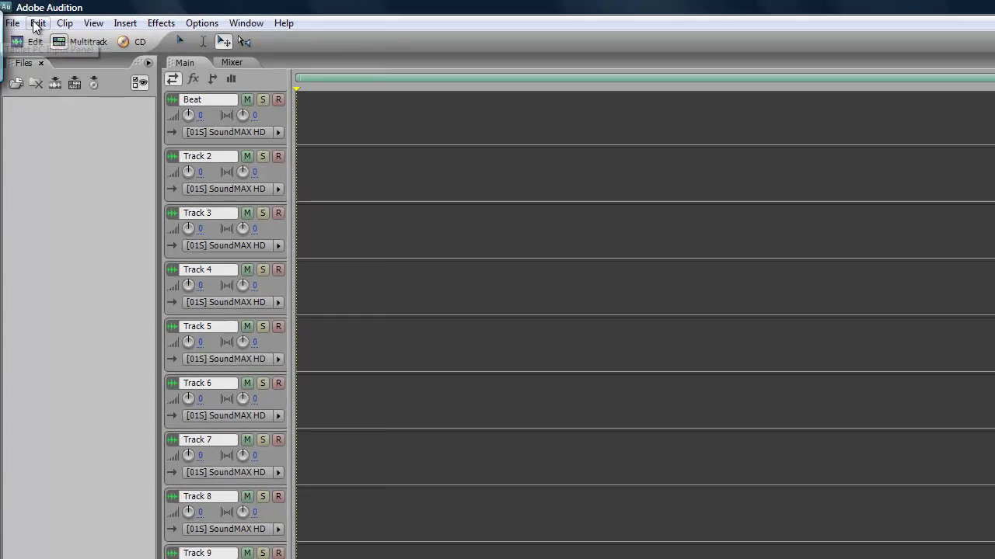
click(10, 0)
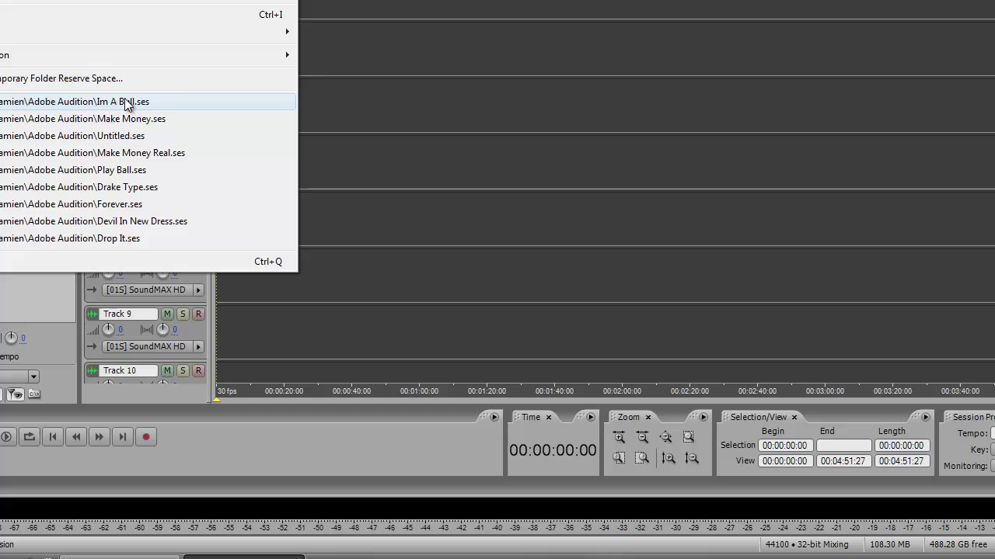
click(124, 101)
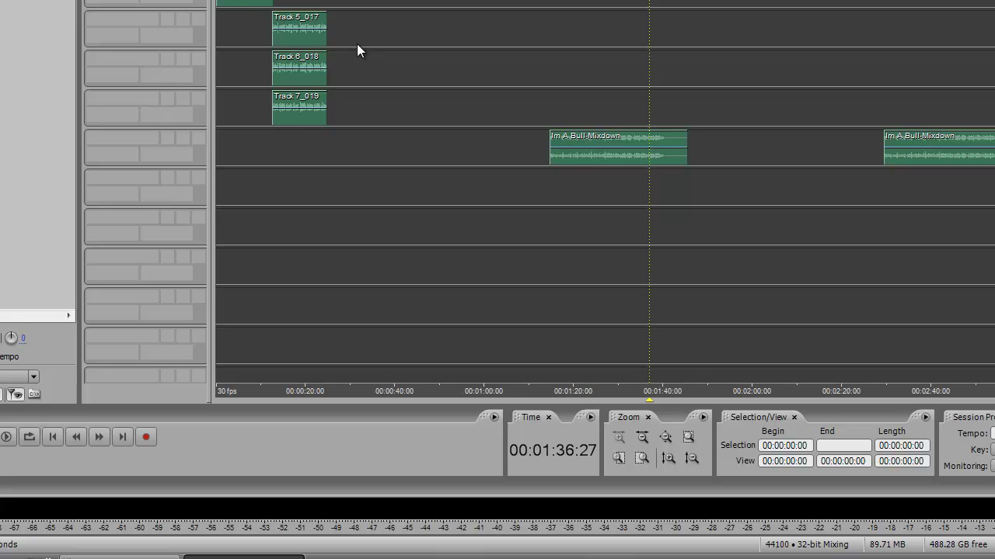
click(51, 437)
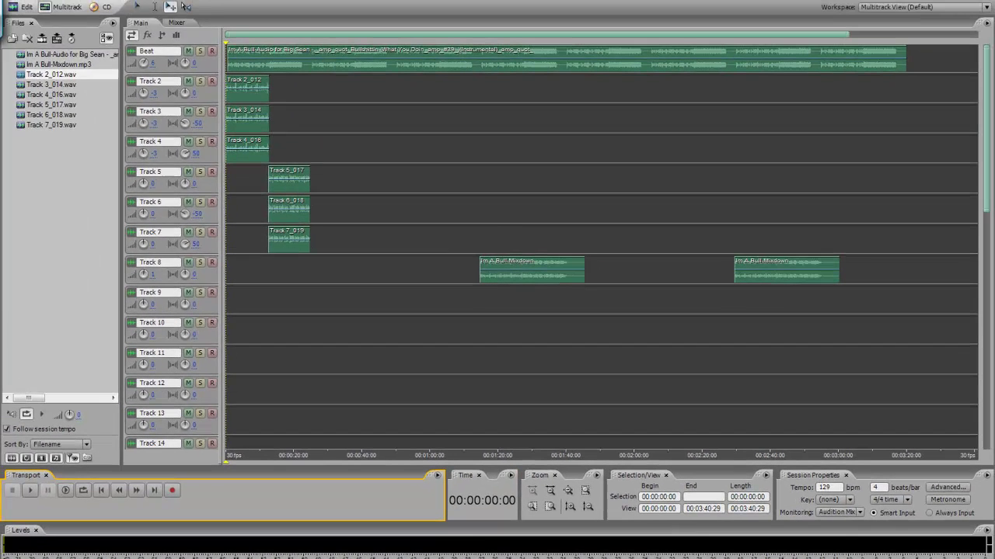
click(33, 2)
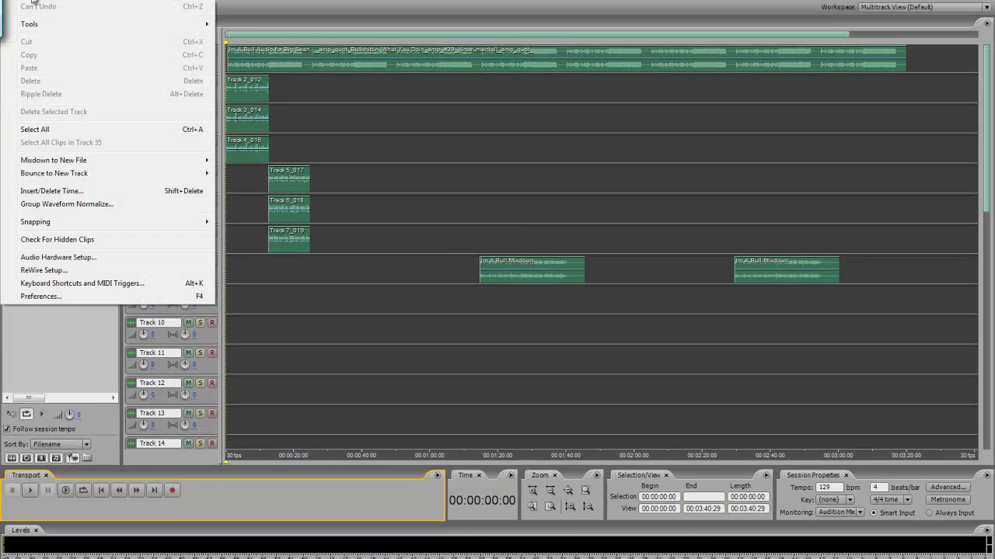
Step: Set the Multitrack View audio driver to Audition 3.0 Windows Sound and accept the warning
click(80, 258)
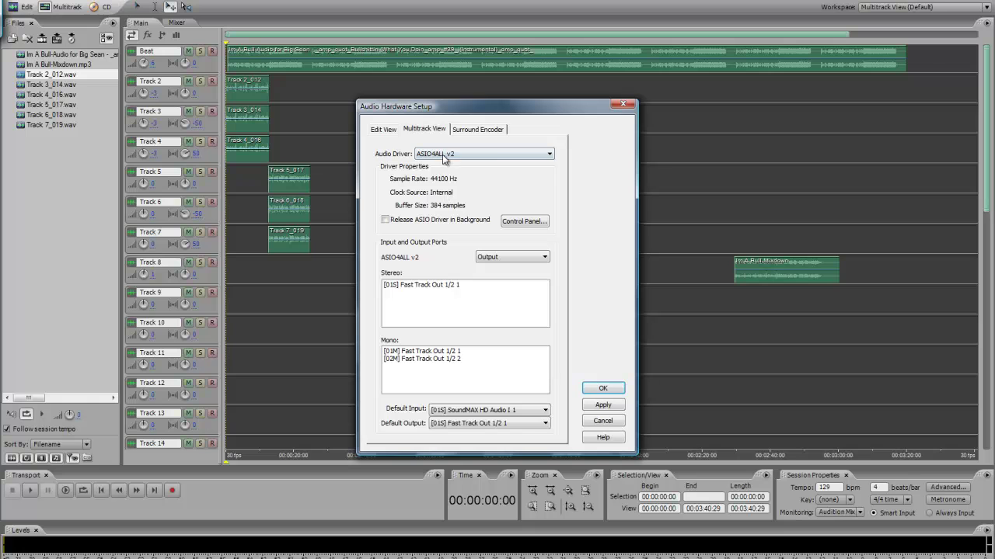
click(442, 155)
click(447, 179)
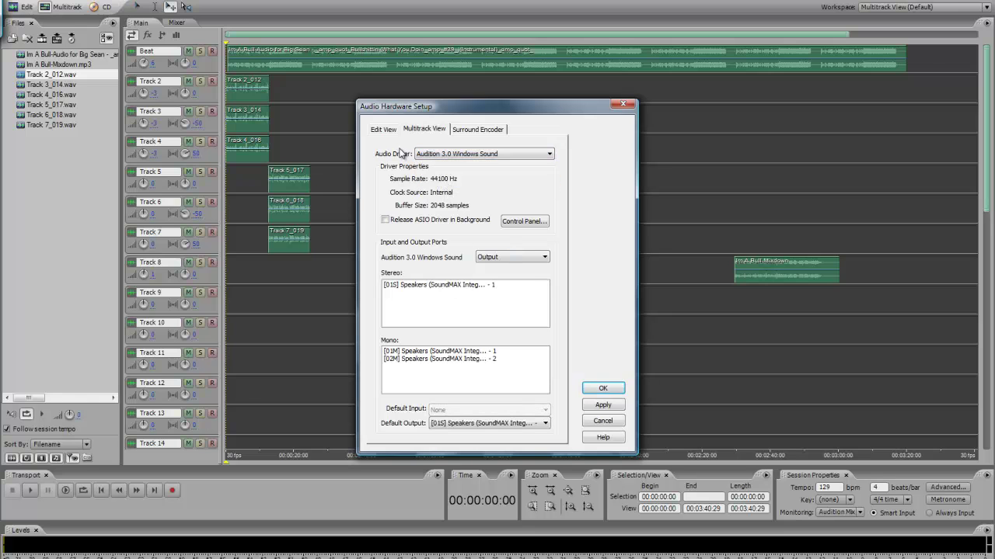
click(603, 388)
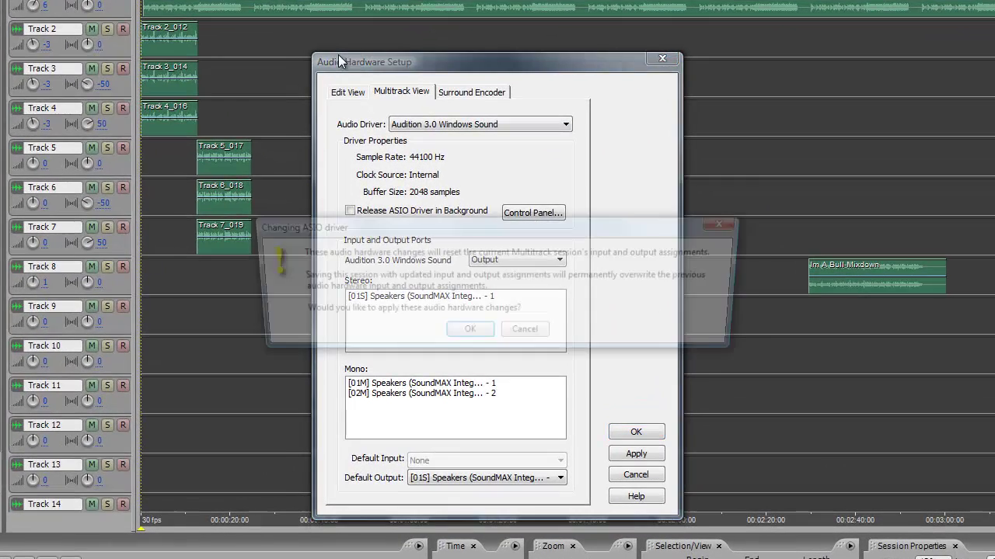
click(467, 334)
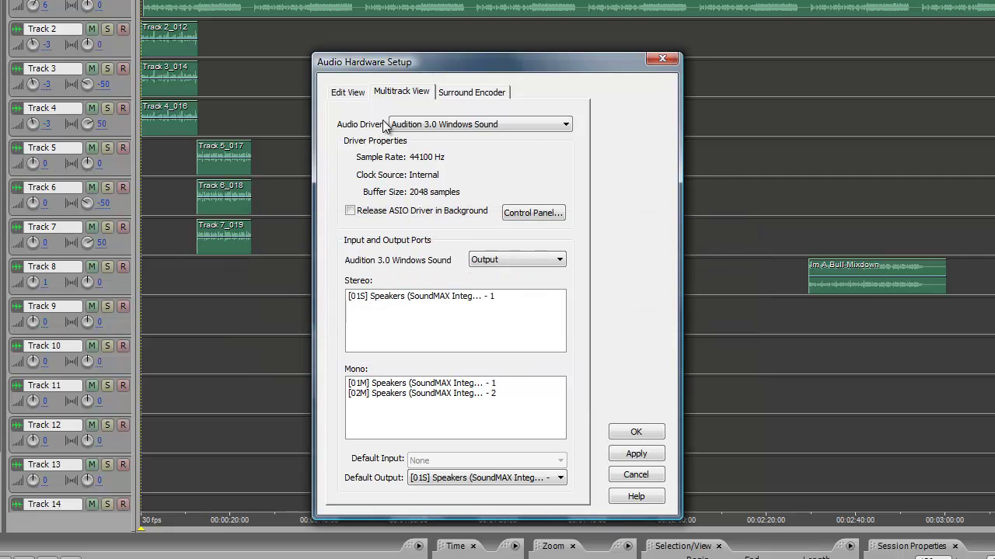
Step: Set the Edit View audio driver to Audition 3.0 Windows Sound, apply it, and close the dialog
click(351, 92)
click(447, 140)
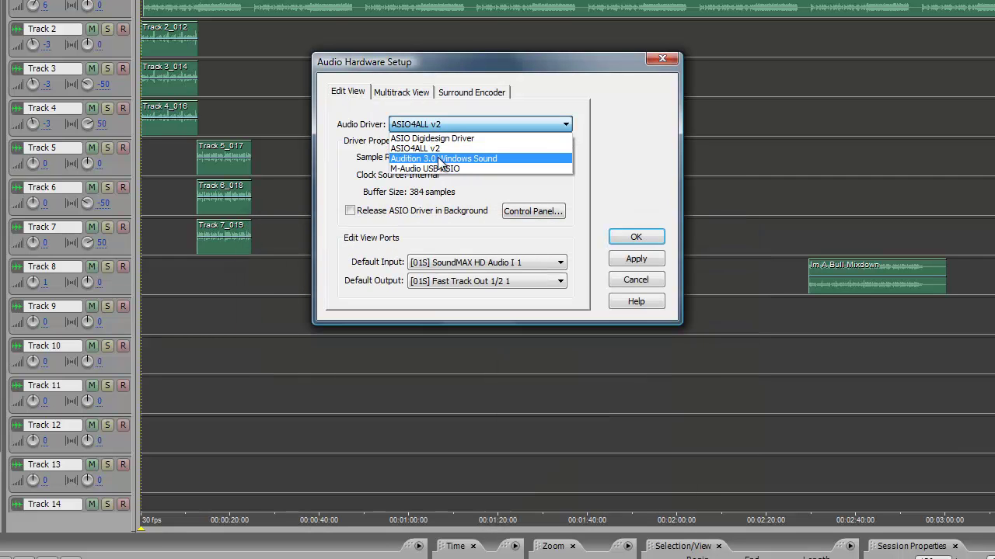
click(440, 160)
click(635, 259)
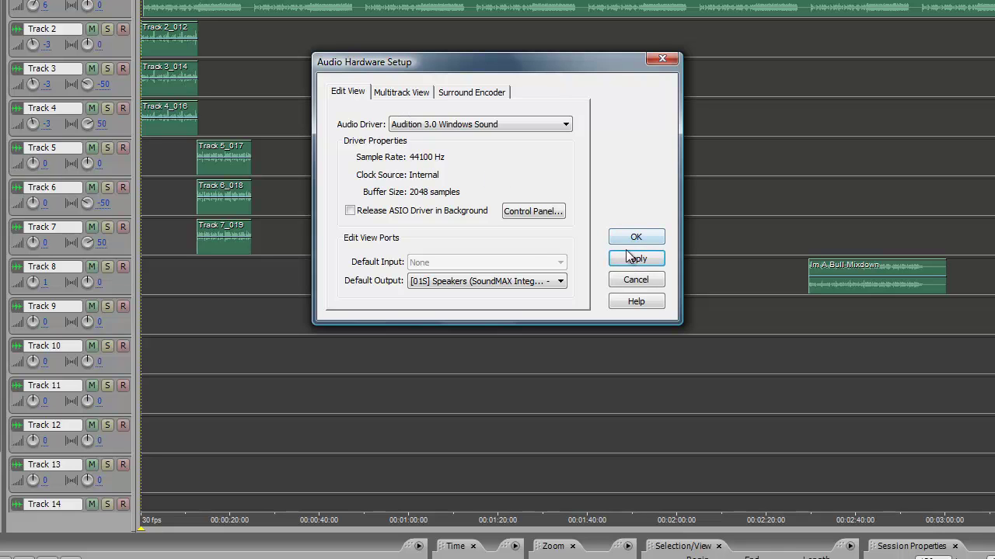
click(394, 93)
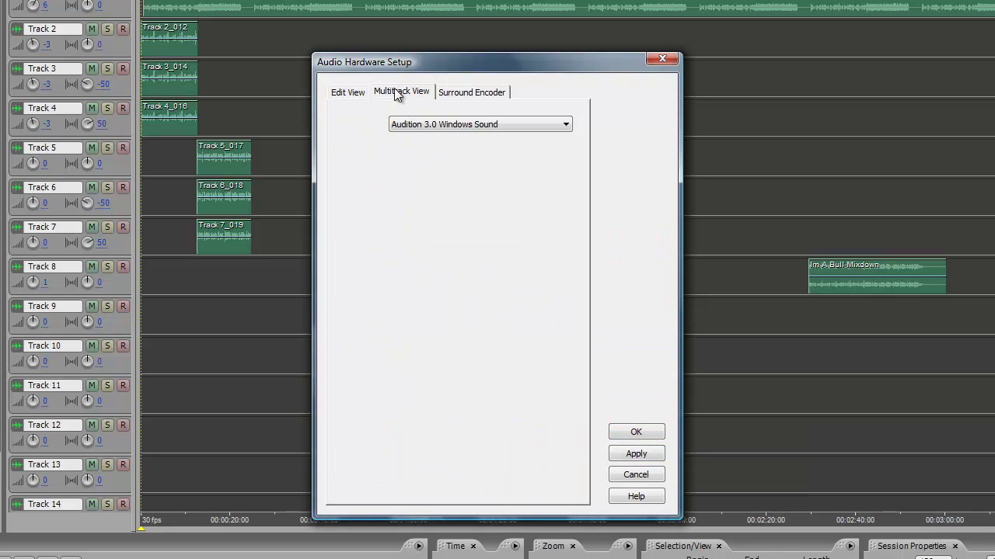
click(352, 93)
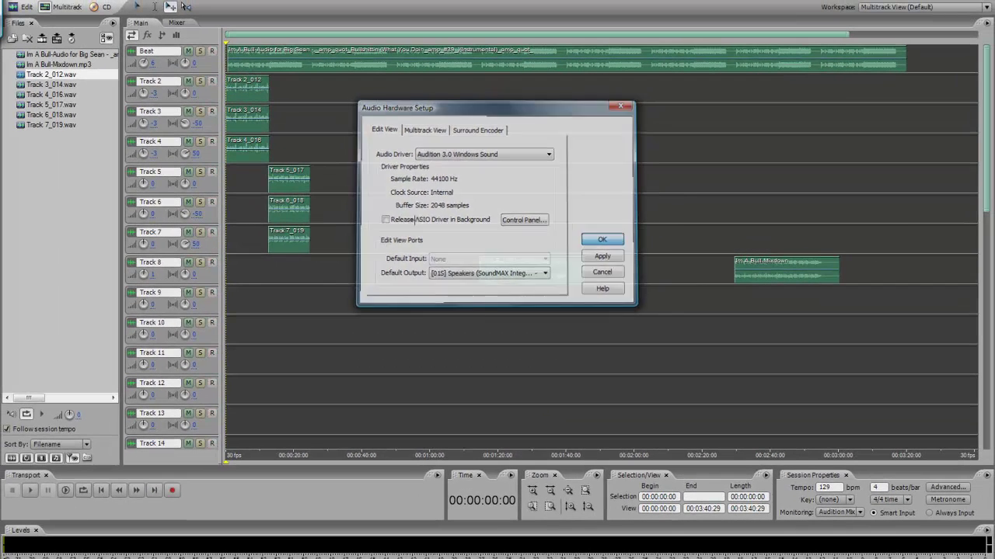
key(Return)
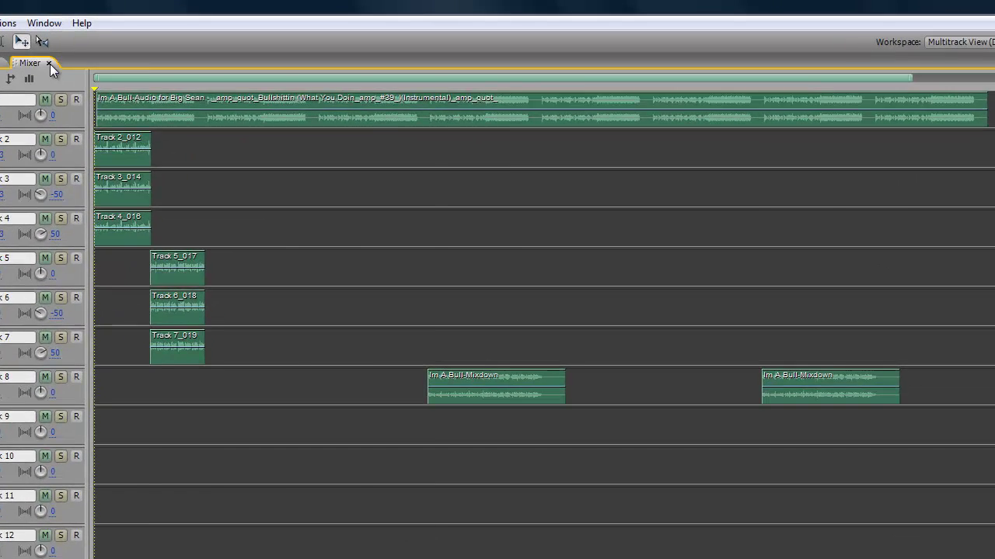
Step: Switch to the Mixer and scroll the channel strips toward the buses
click(176, 22)
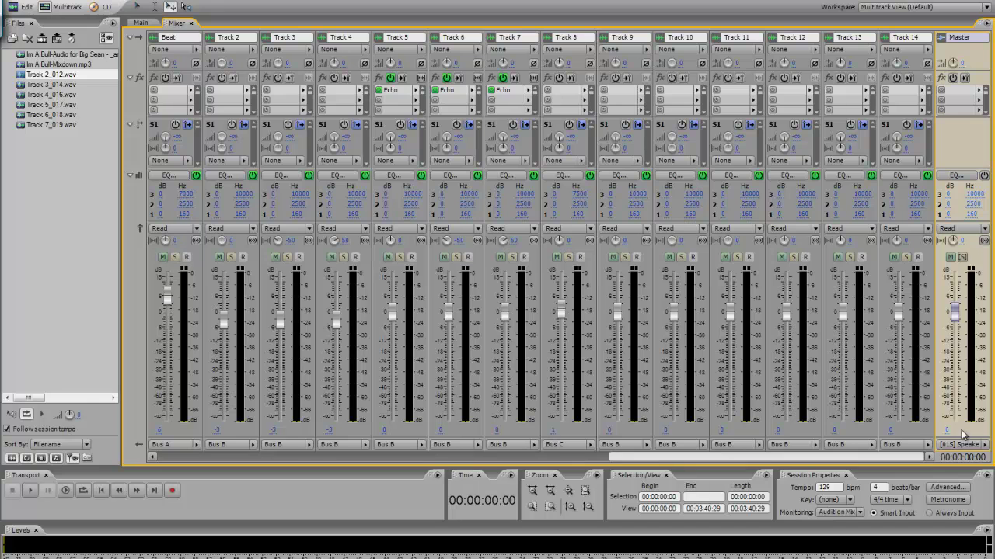
scroll(703, 189, down, 5)
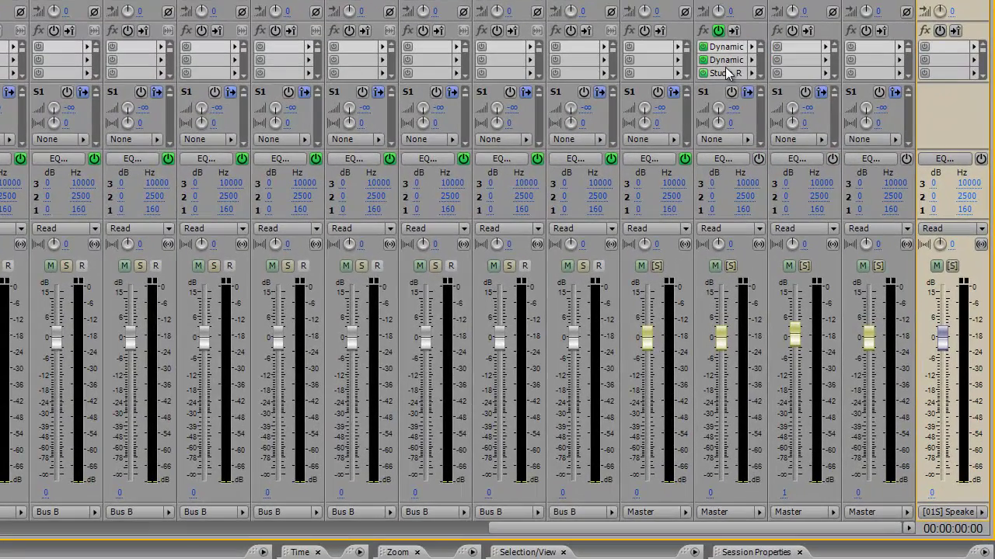
click(798, 93)
click(808, 92)
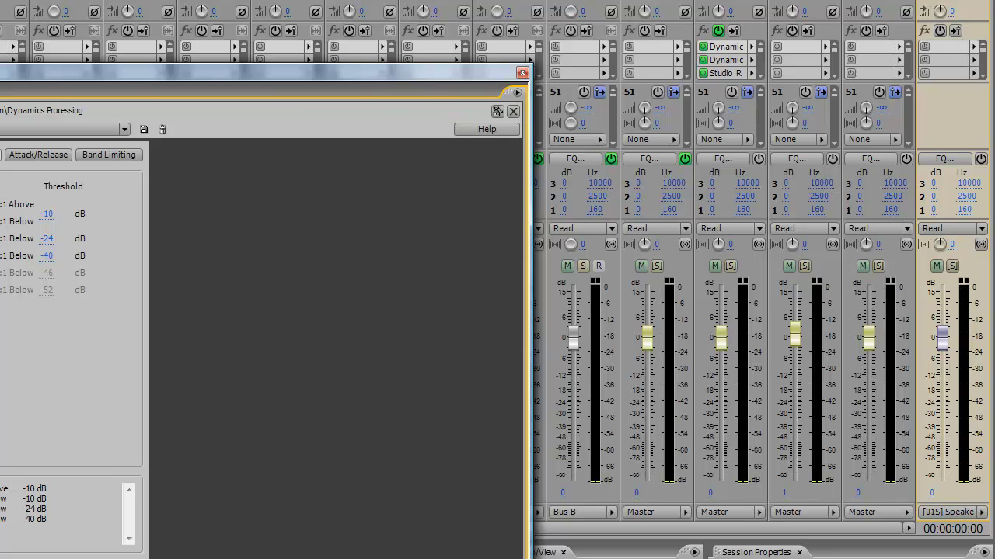
click(522, 72)
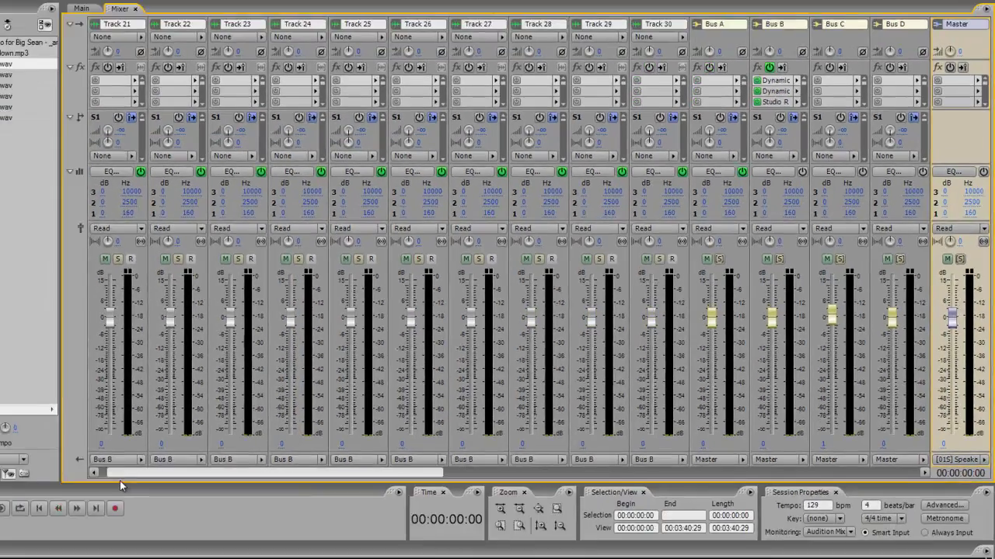
drag(598, 536, 156, 458)
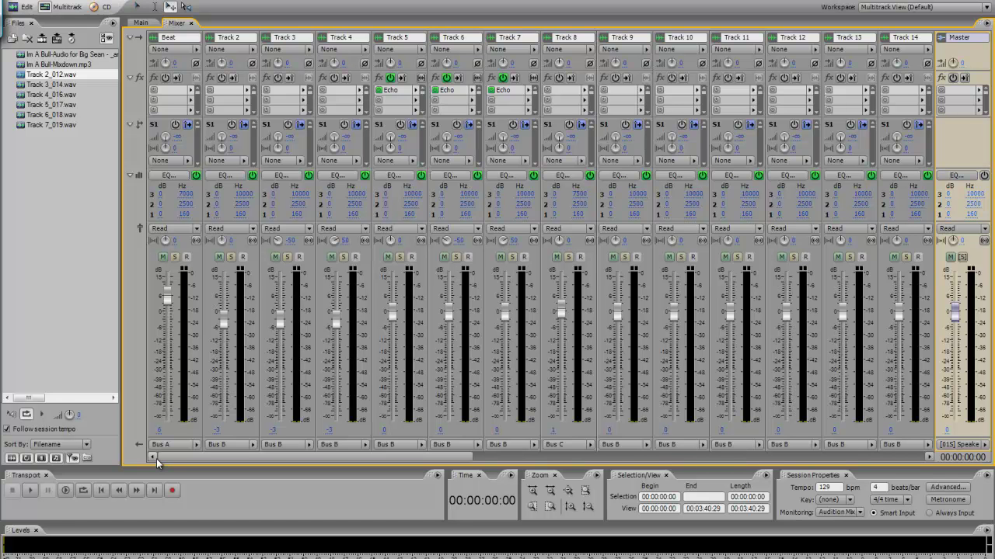
Step: Check the Beat track's output bus without changing it, then return to the Main view with Alt+1
click(184, 445)
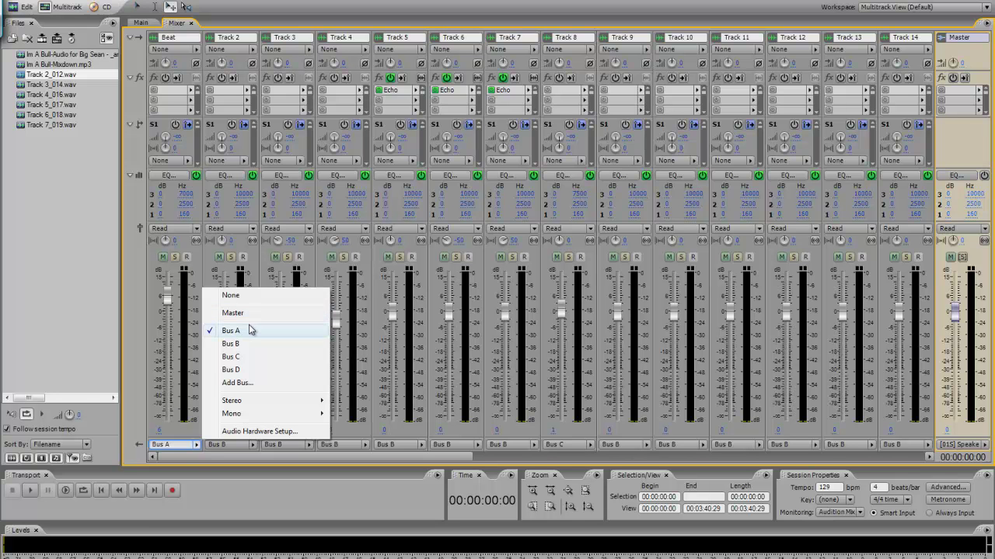
click(74, 293)
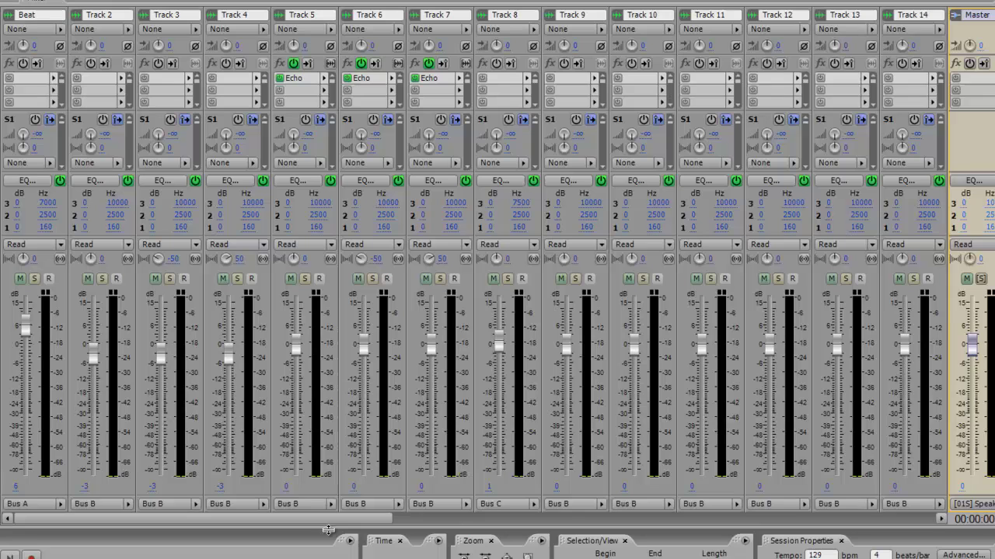
drag(328, 528, 735, 351)
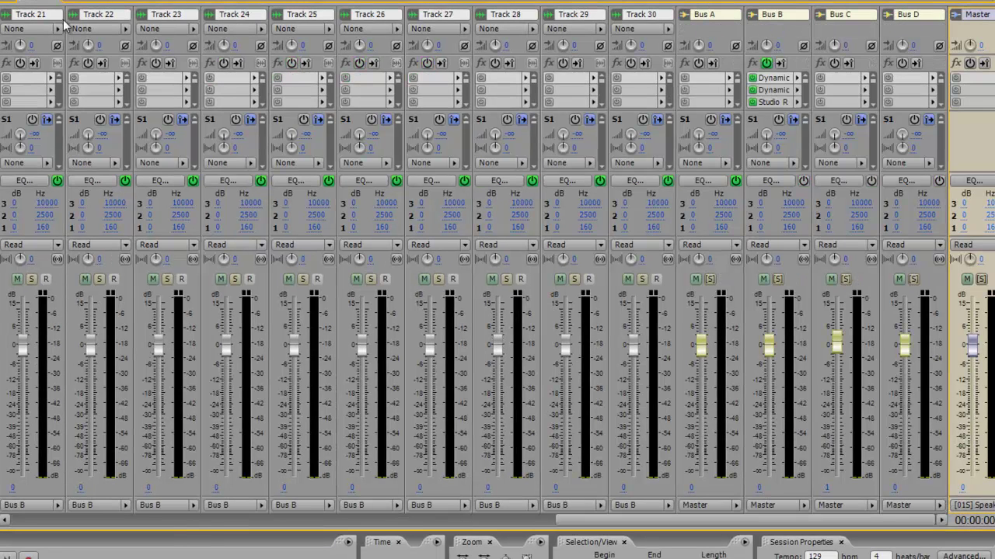
key(alt+1)
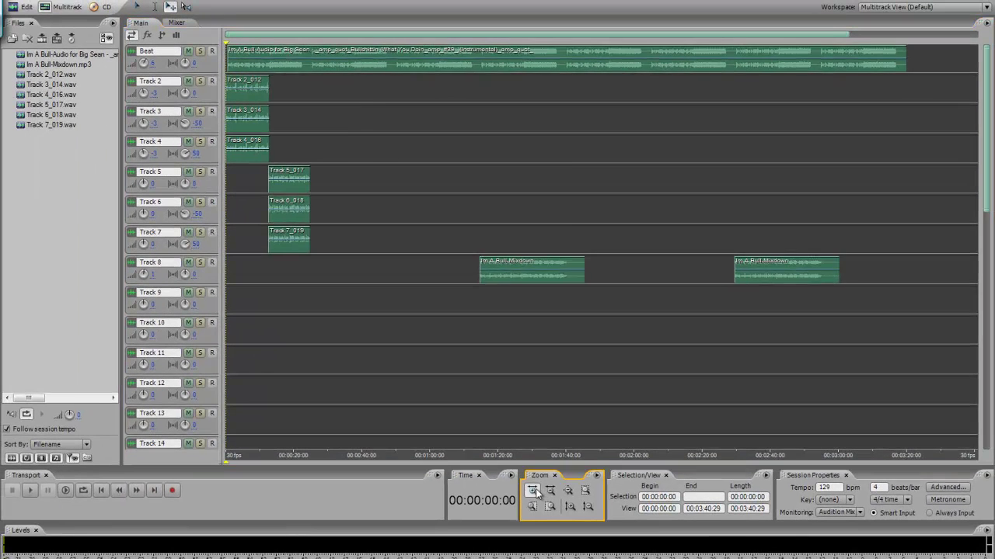
Step: Zoom the timeline in, glance at the Mixer, then return to the Main clip arrangement
click(519, 503)
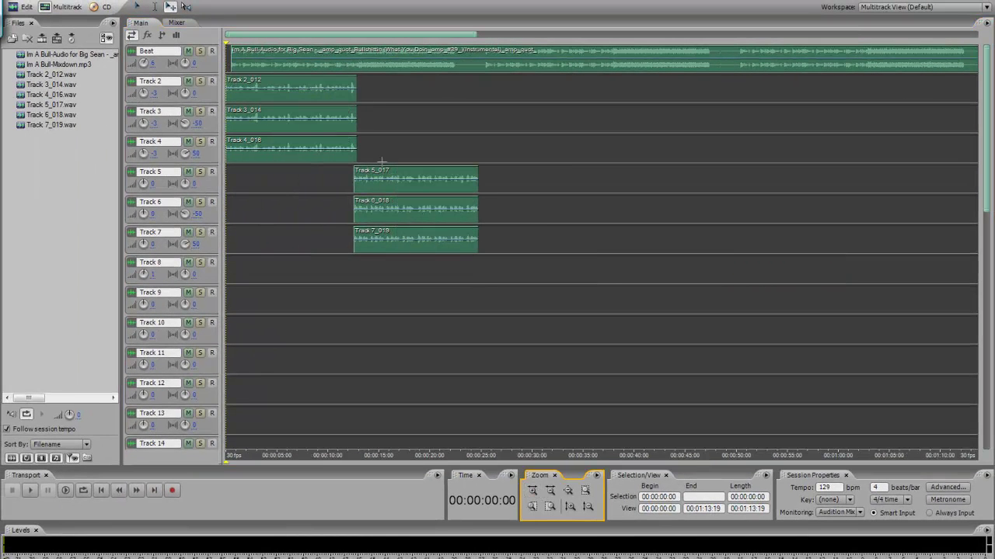
click(178, 23)
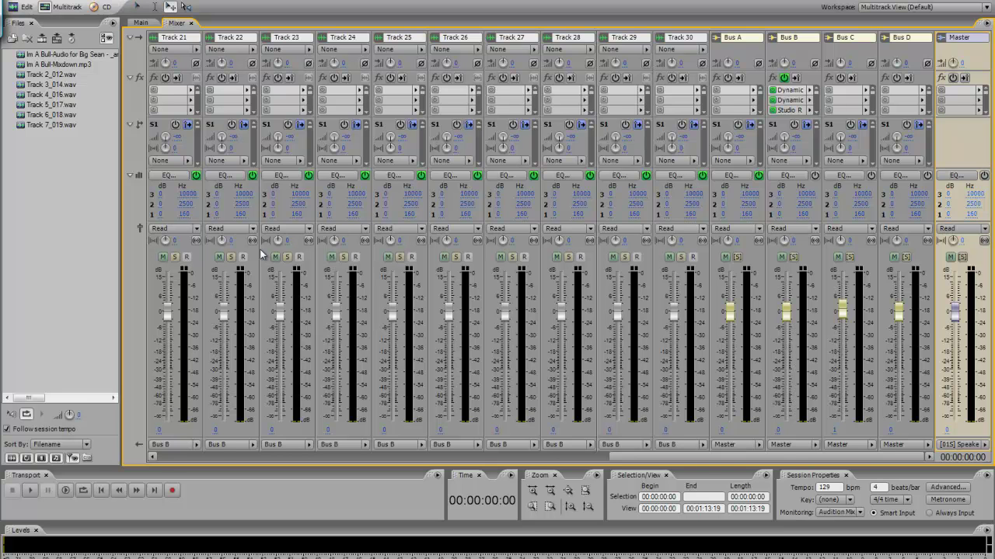
click(140, 22)
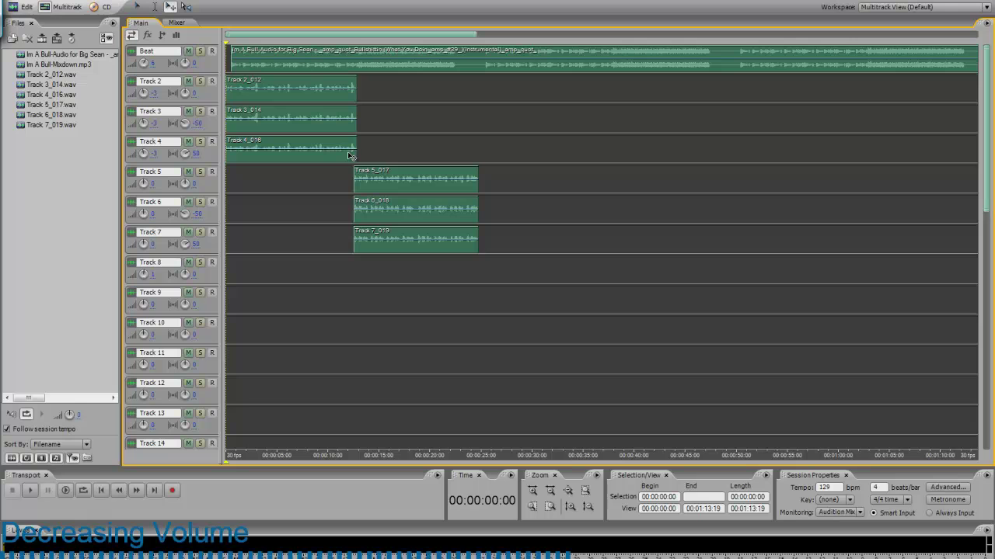
key(space)
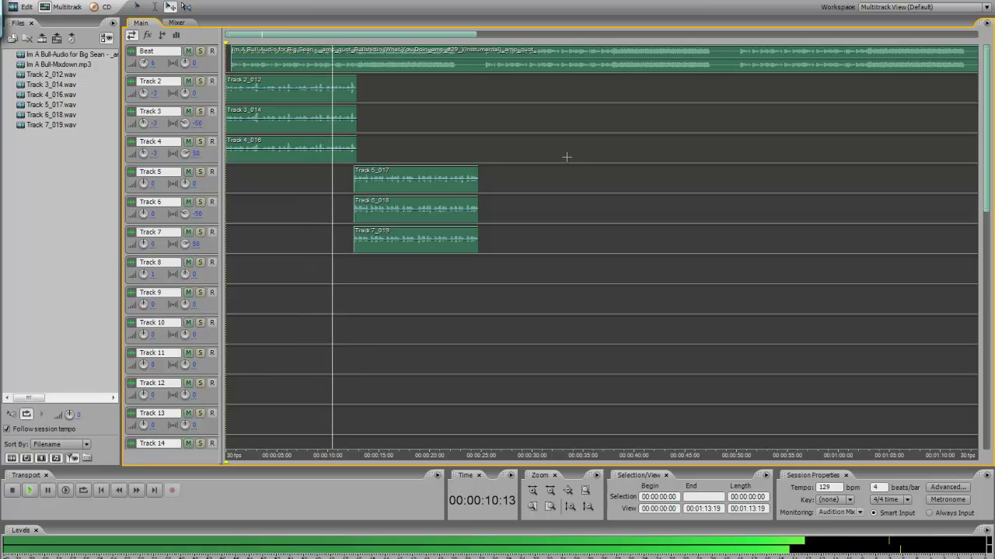
key(space)
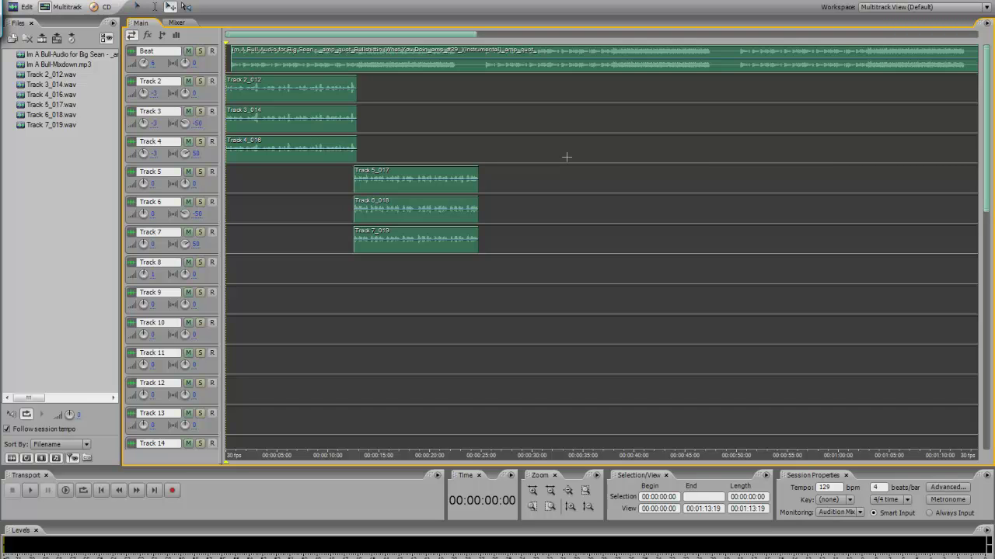
Step: Open the Track 2_012 clip in Edit View and select the silent lead-in before the vocal
double_click(329, 104)
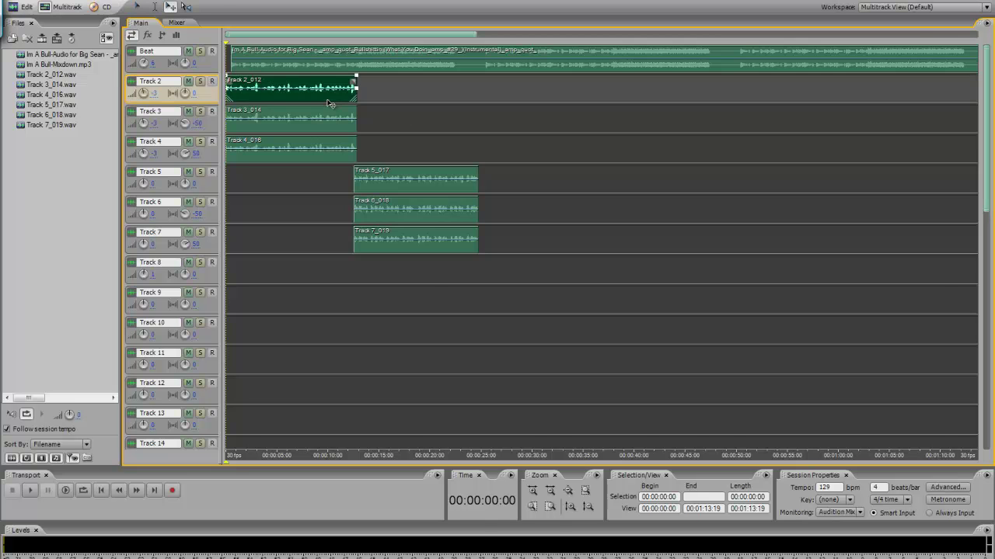
scroll(354, 144, down, 3)
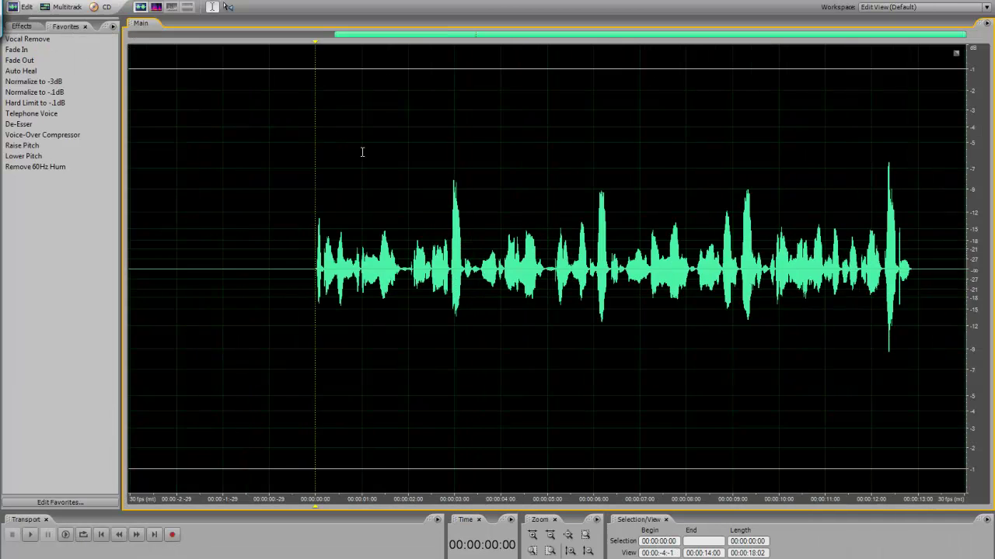
drag(459, 270, 130, 294)
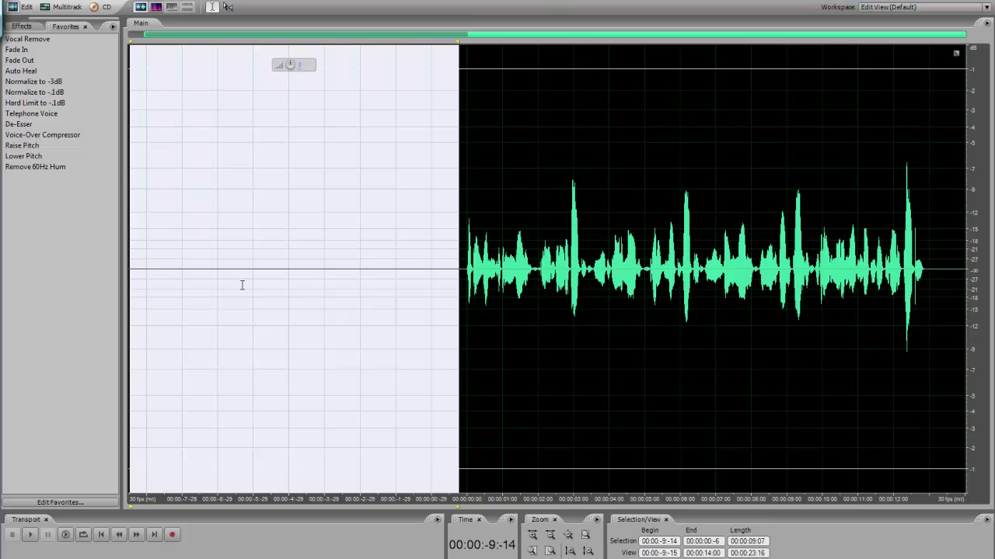
click(453, 266)
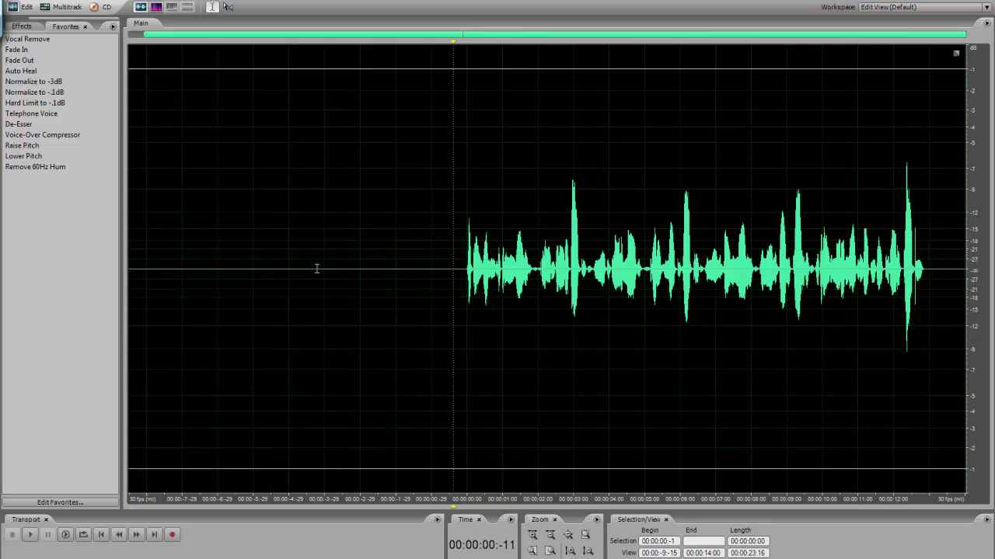
drag(456, 266, 443, 250)
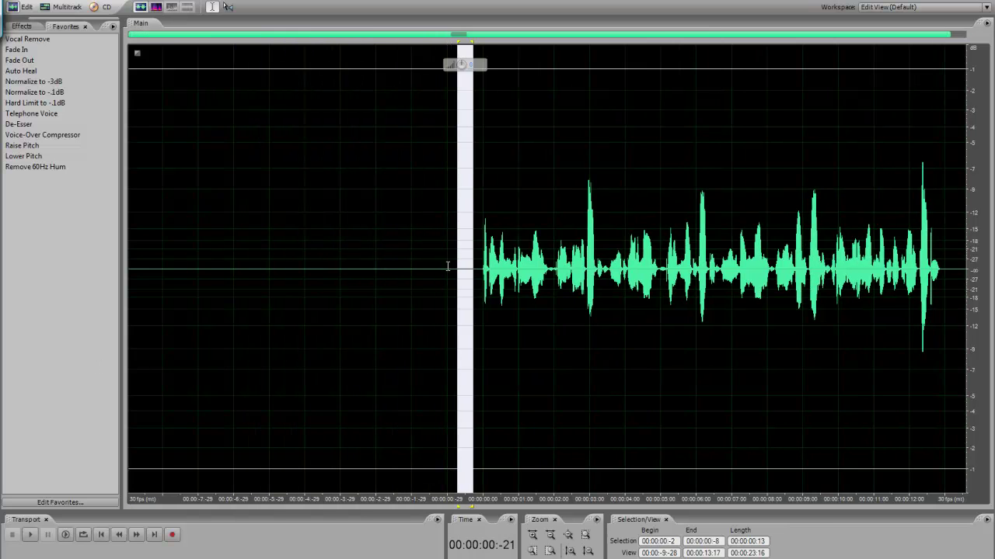
click(446, 266)
Step: Select the leading silence and the clip ending, inspecting each selection's context menu
drag(287, 35, 381, 54)
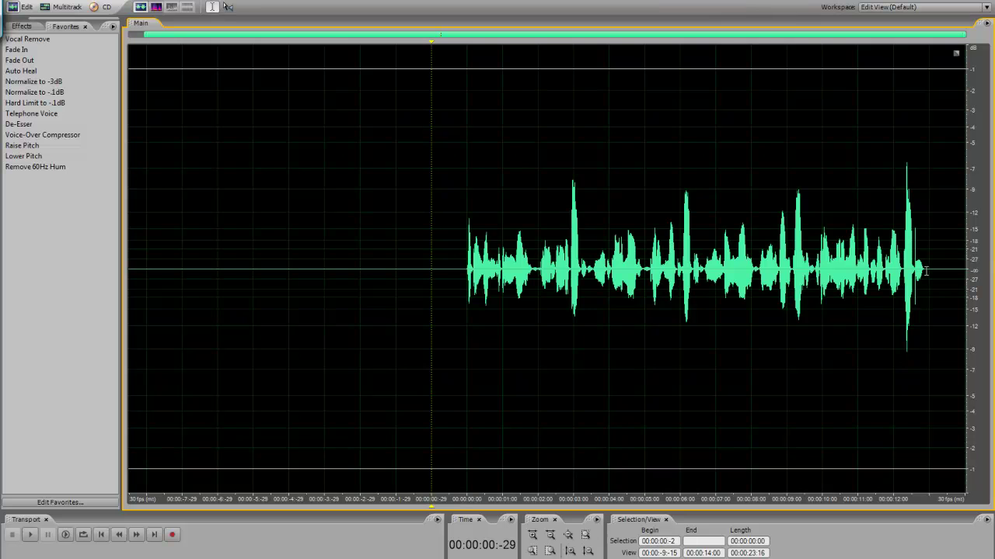
drag(460, 269, 60, 281)
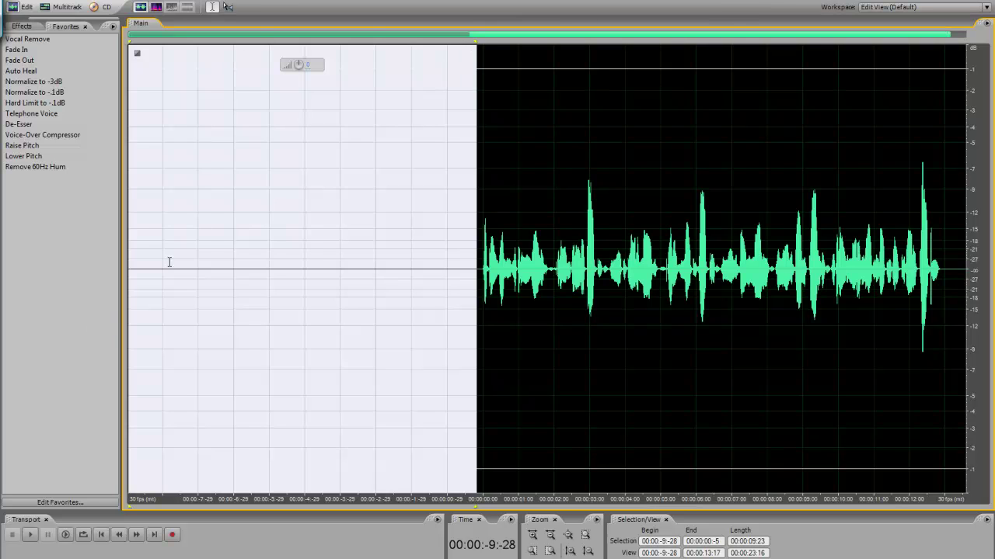
right_click(202, 243)
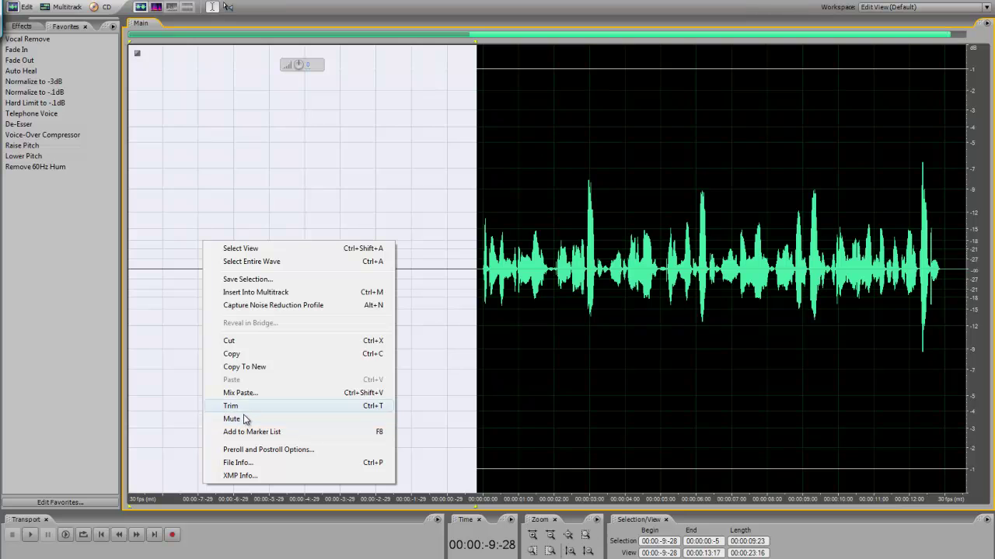
click(358, 164)
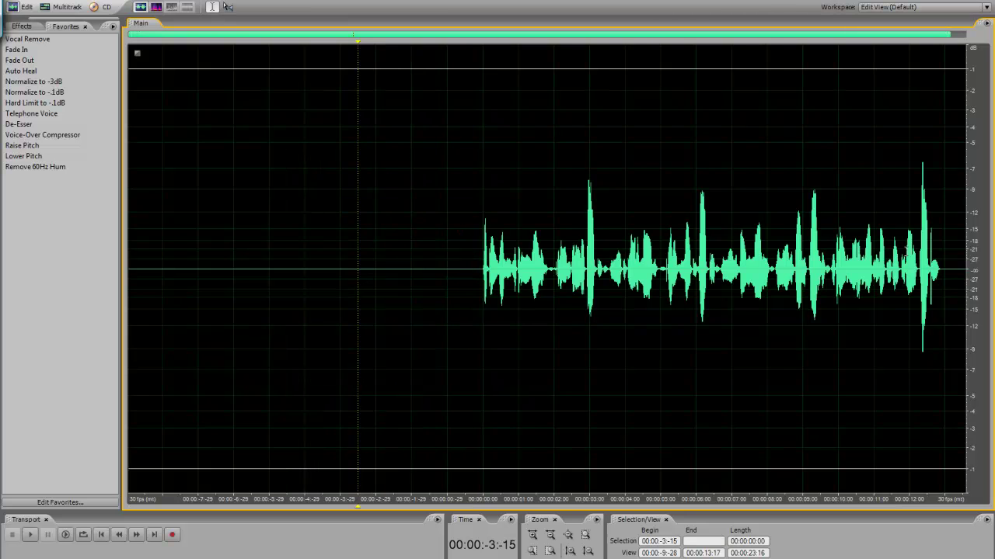
drag(941, 272, 950, 269)
right_click(950, 269)
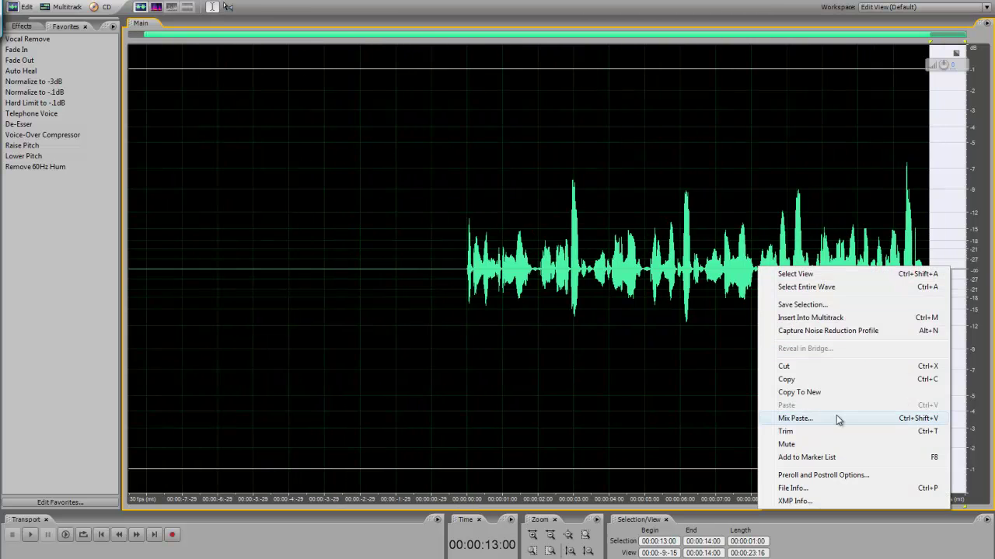
click(427, 253)
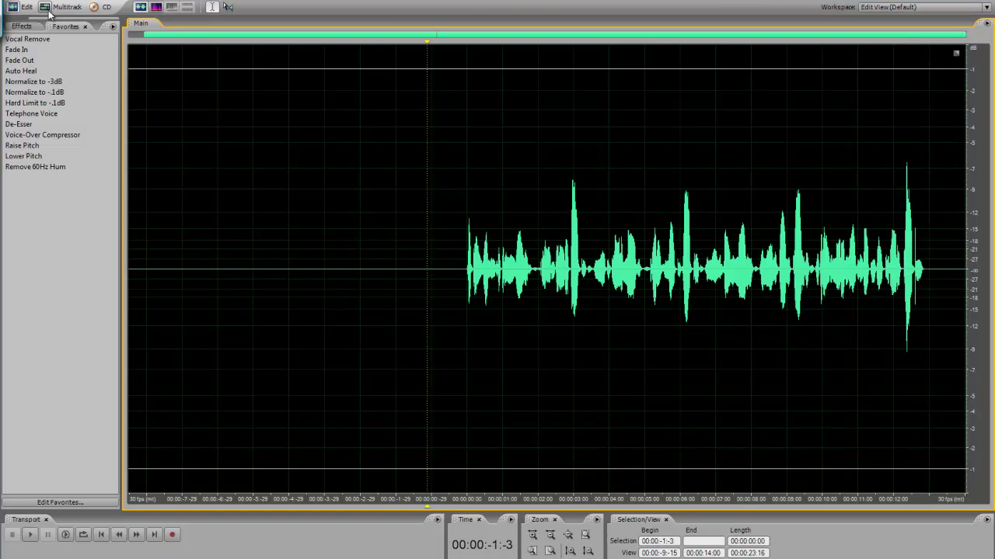
click(454, 274)
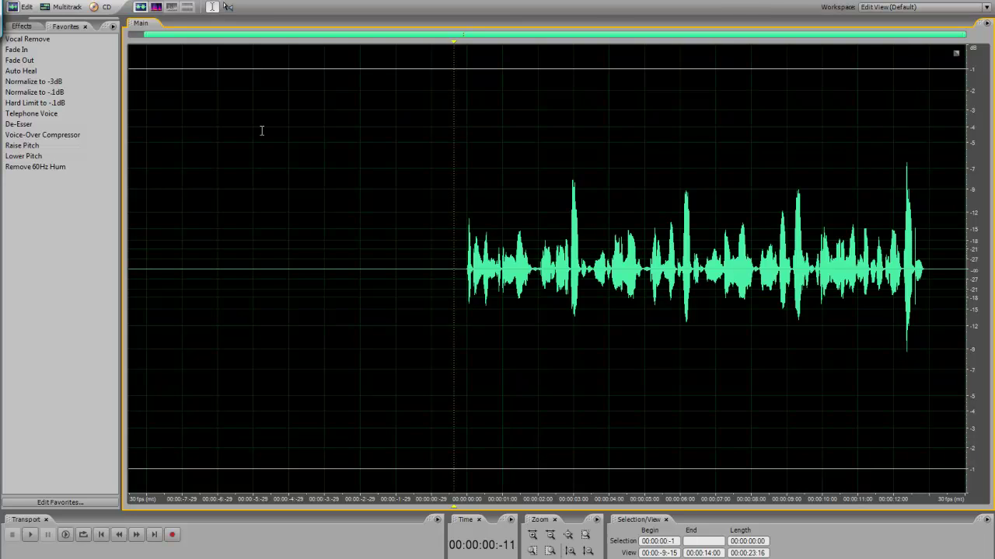
drag(430, 274, 406, 266)
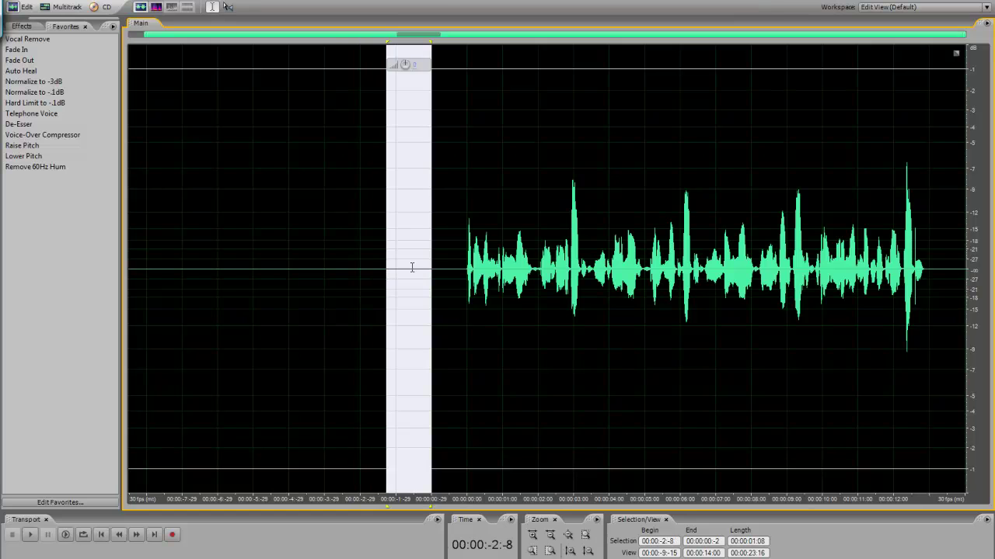
click(439, 269)
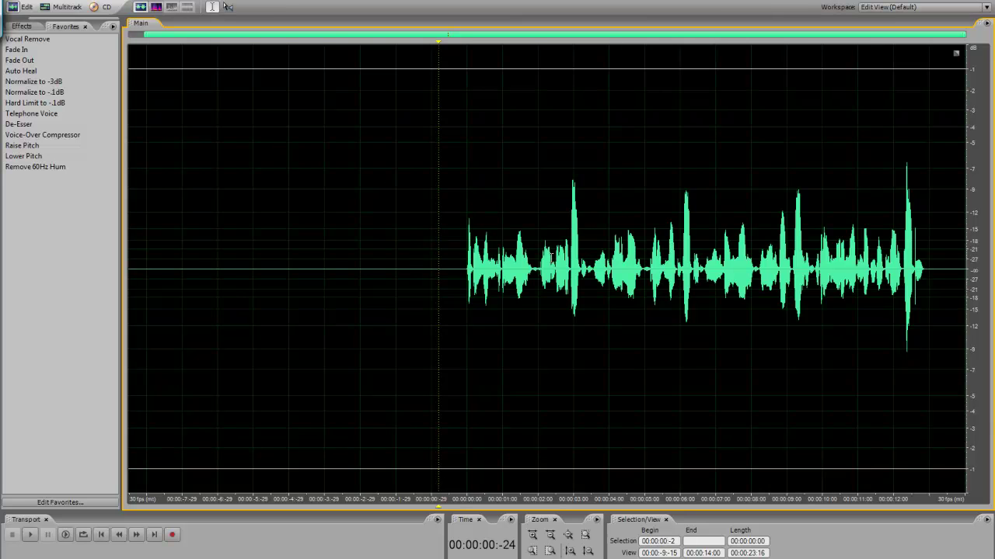
Step: Zoom in and capture a brief quiet gap between vocal phrases as the noise profile
click(533, 535)
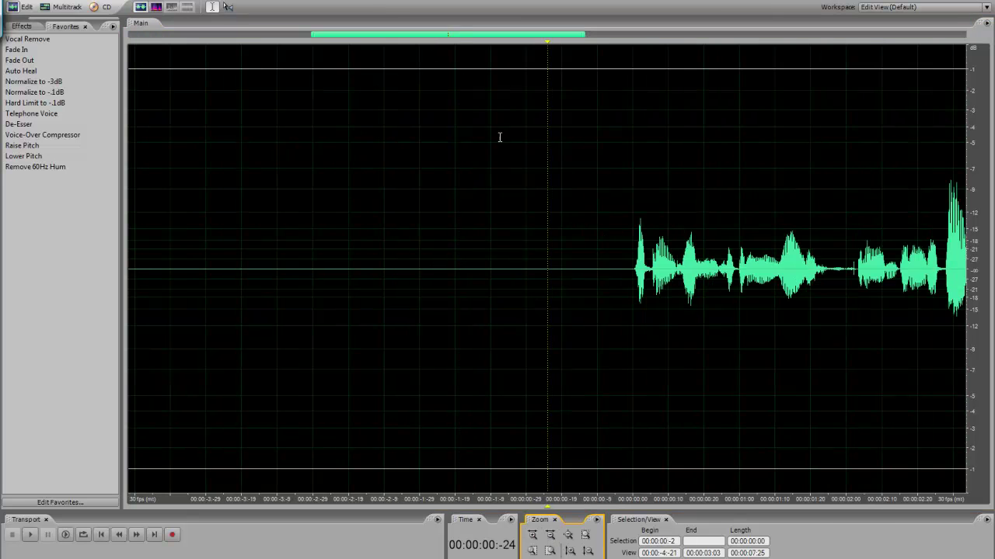
drag(389, 37, 495, 40)
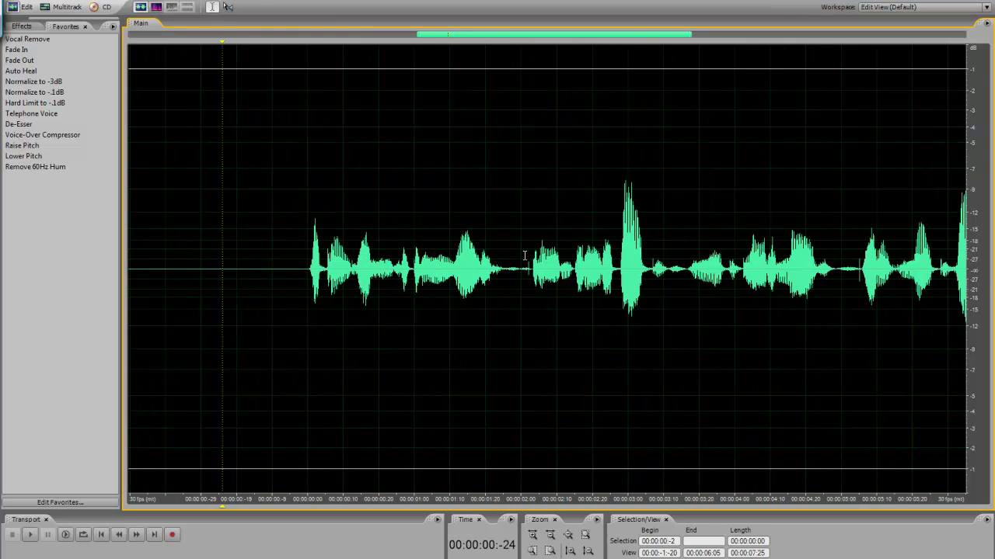
drag(518, 270, 528, 270)
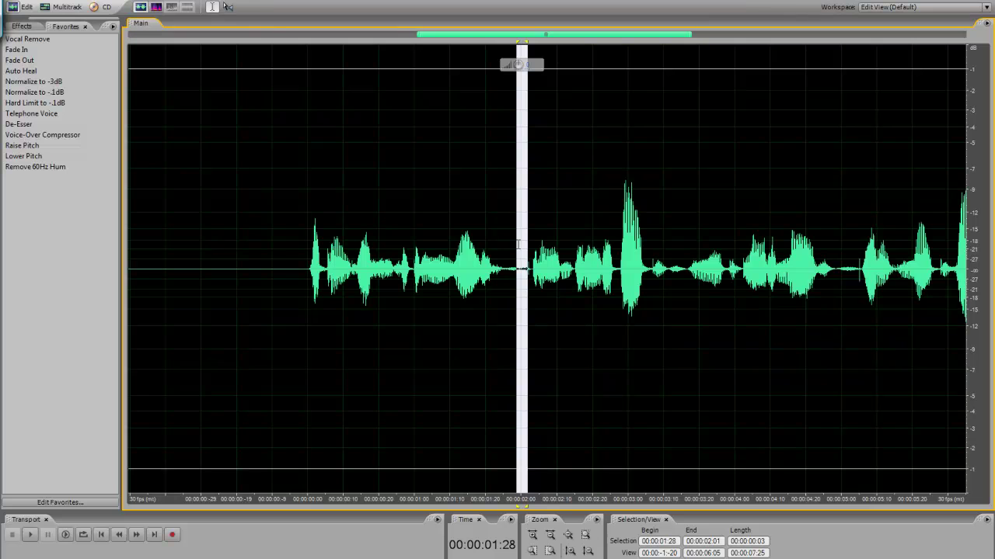
right_click(523, 199)
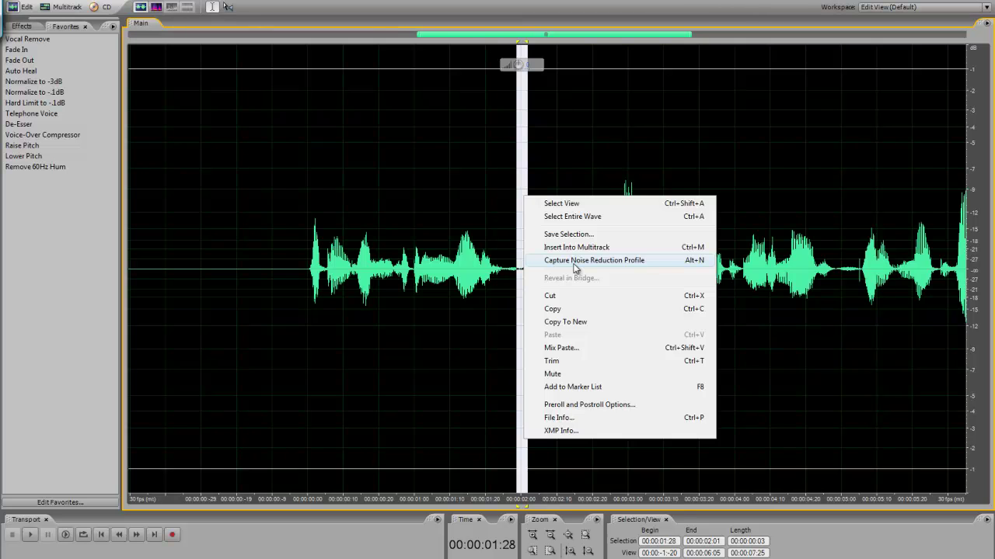
click(575, 268)
Step: Open Noise Reduction, select the entire file, cancel, then deselect and zoom out fully
click(16, 1)
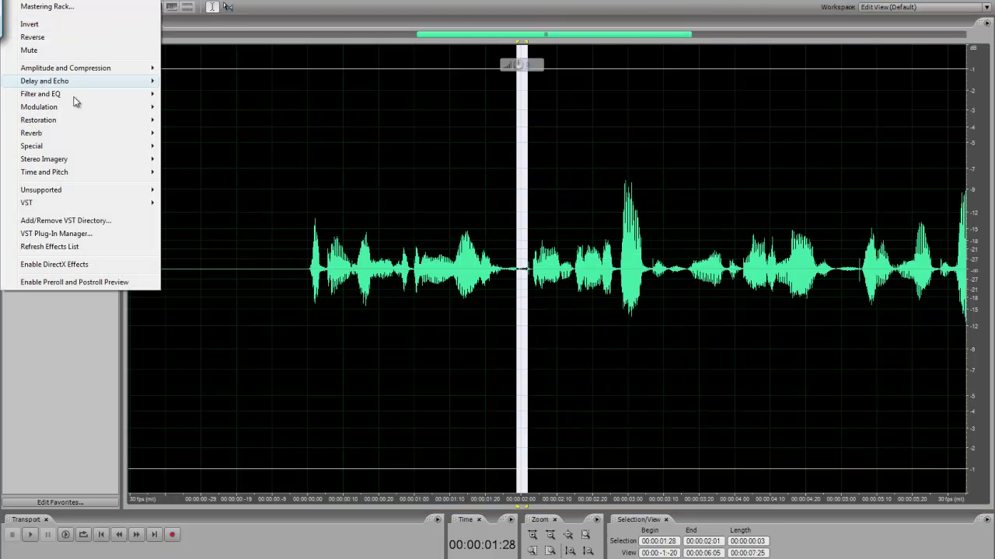
mouse_move(78, 124)
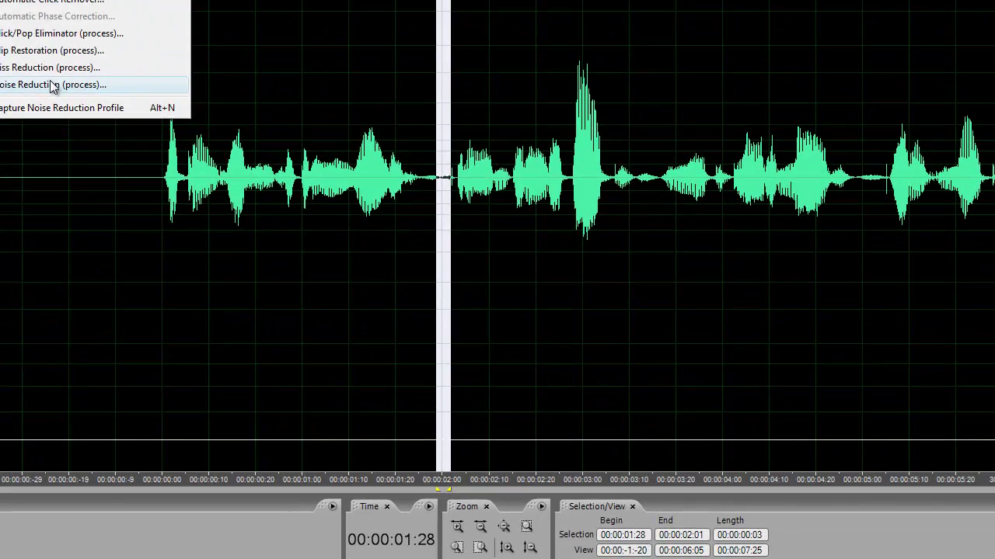
click(183, 148)
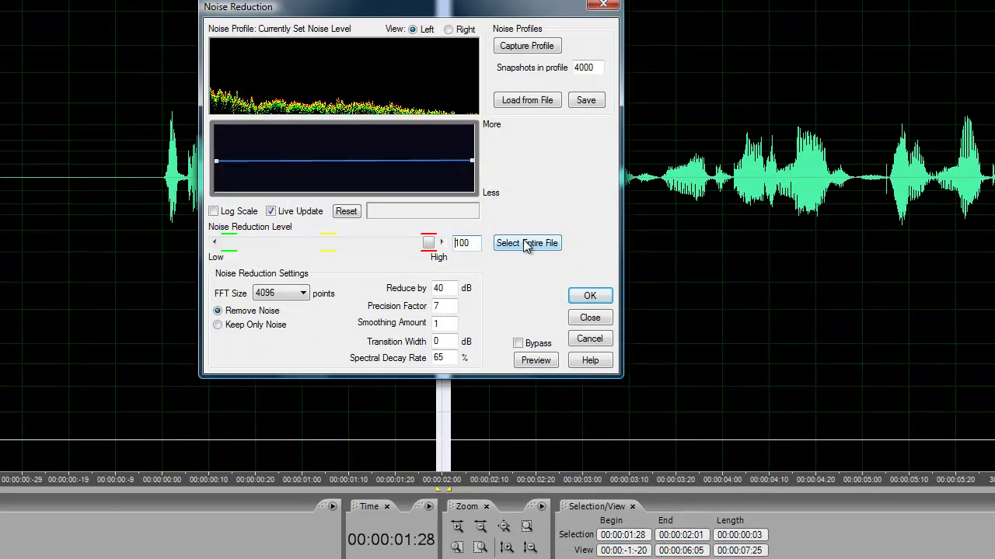
click(525, 246)
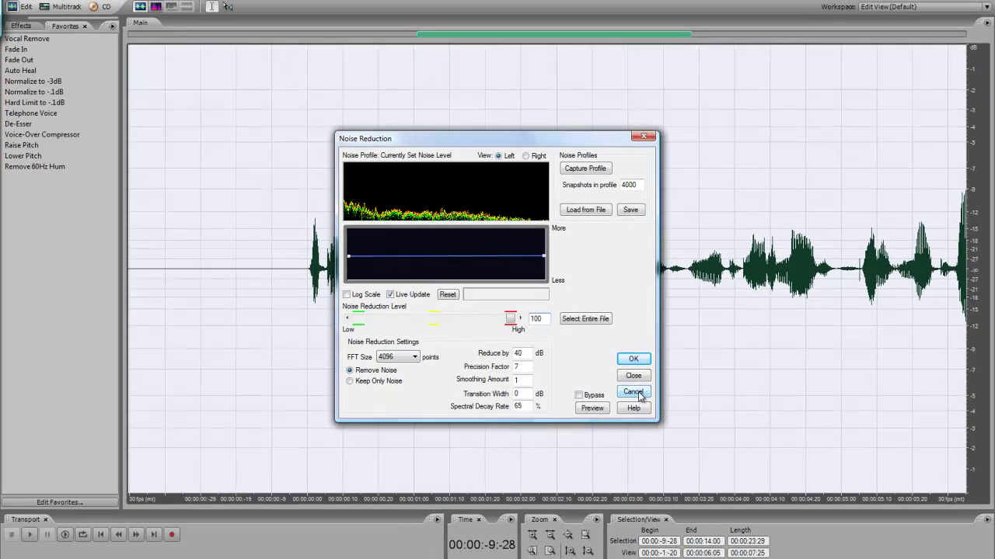
click(611, 365)
click(202, 244)
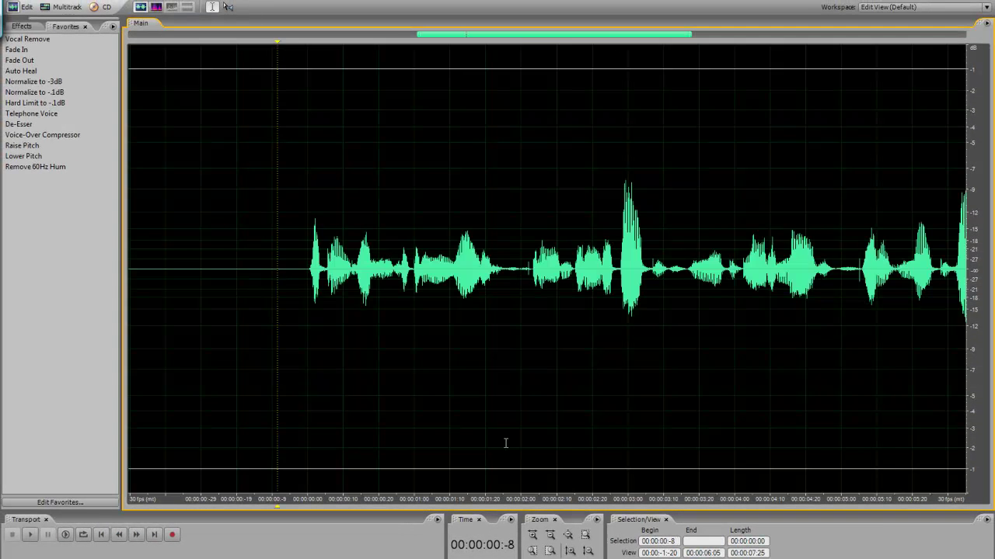
click(550, 535)
Step: Return to Multitrack view and zoom out fully to show Track 8's Im A Bull-Mixdown clip
click(47, 6)
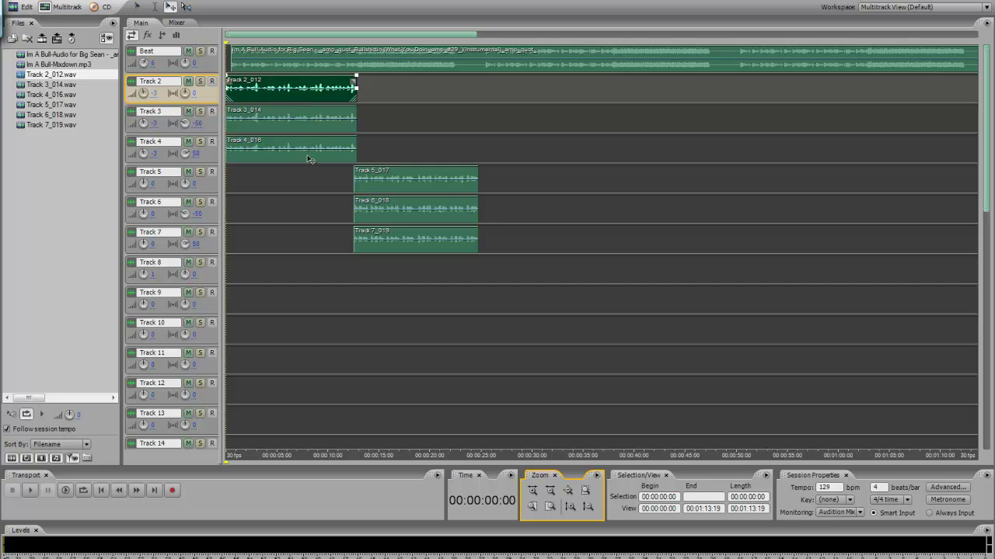
click(532, 490)
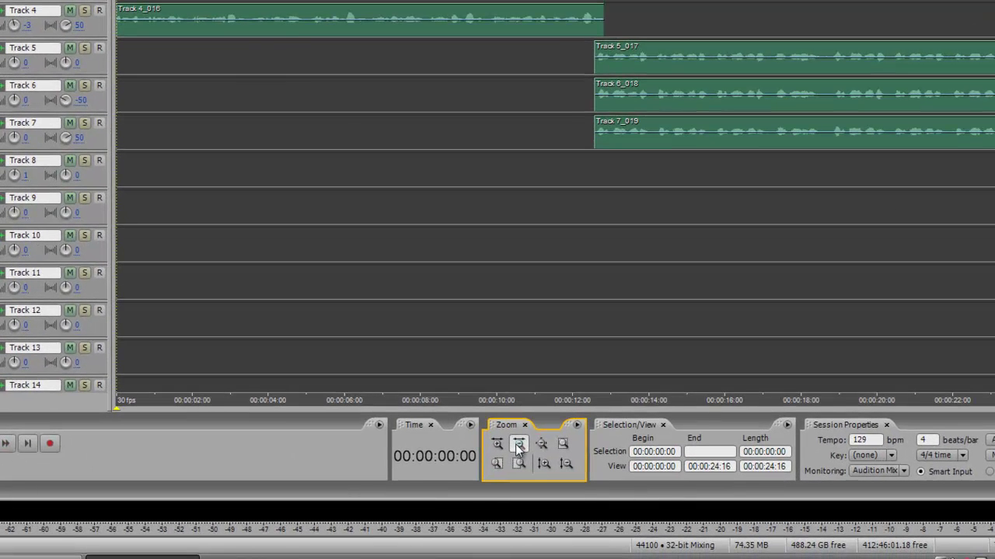
click(551, 490)
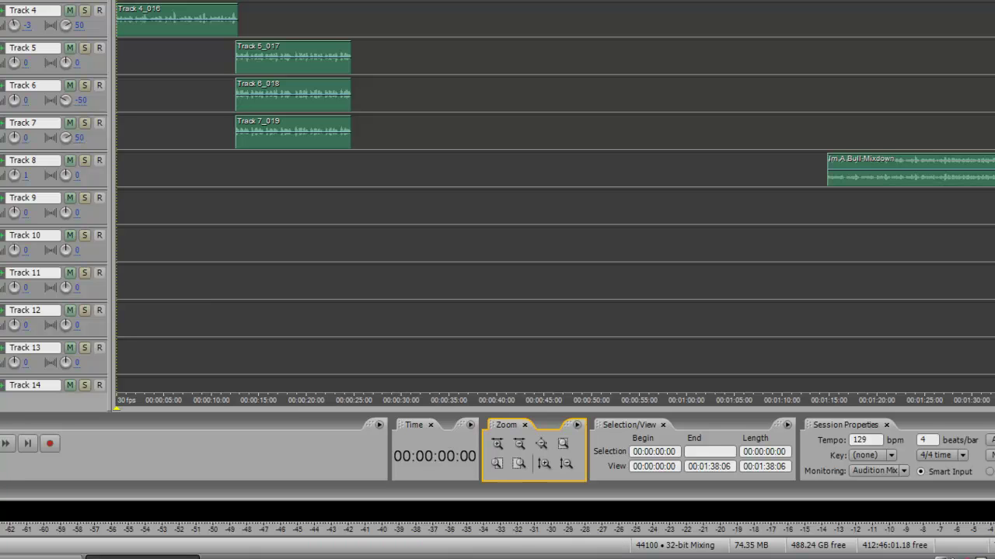
Step: Open the Mixer with Alt+2 and scroll the strips to show Buses A–D and Master
key(alt+2)
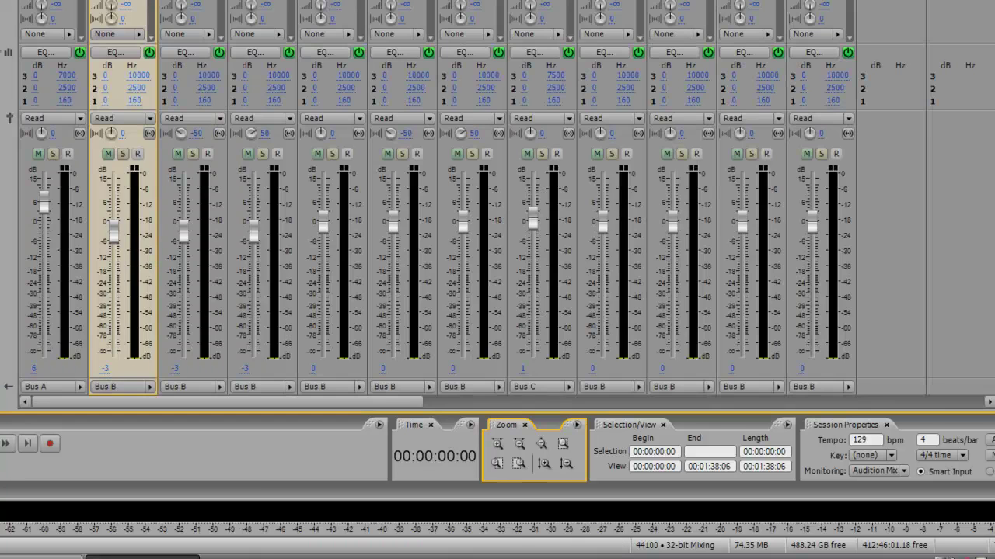
drag(287, 404, 948, 404)
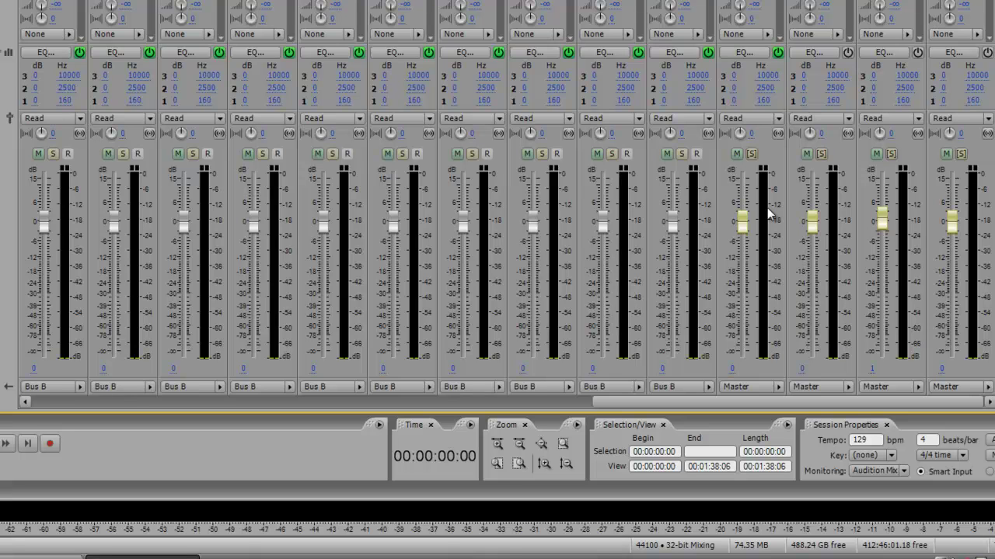
drag(637, 405, 293, 422)
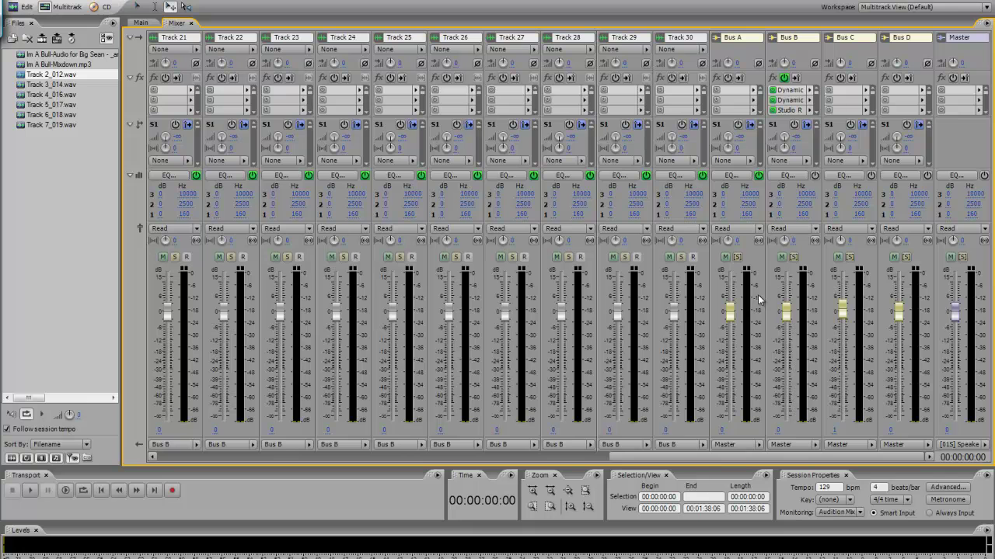
key(space)
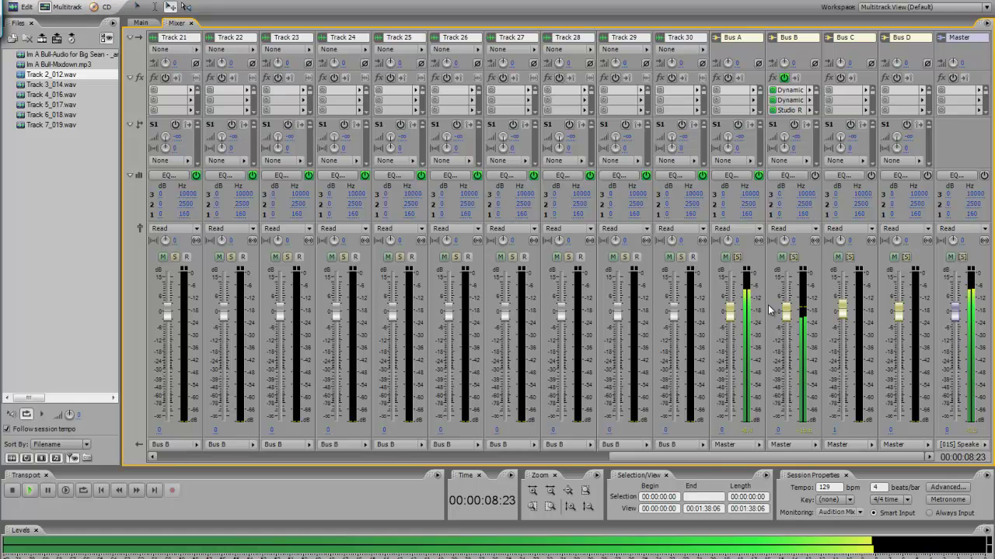
key(space)
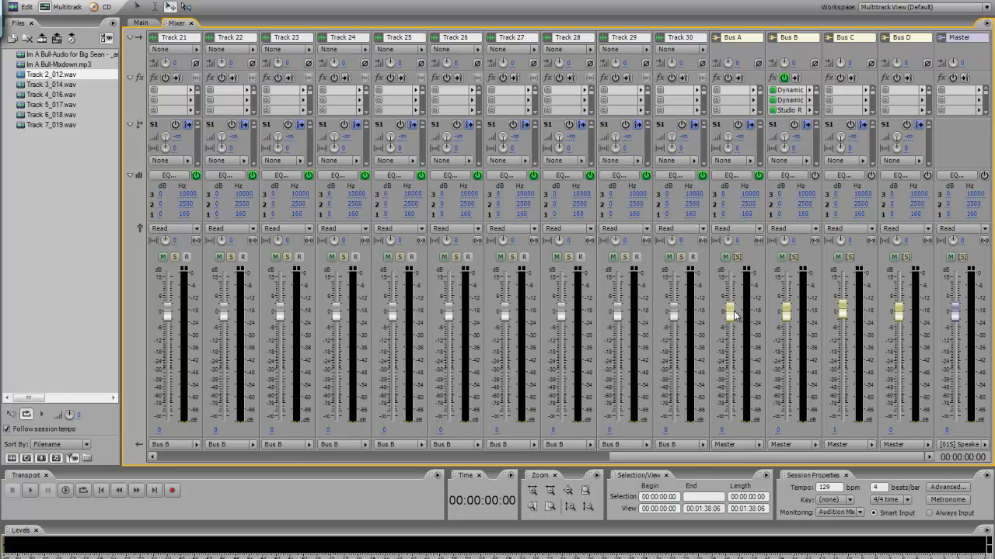
Step: During playback, raise the Bus A fader and lower the Bus B fader to test levels
key(space)
drag(734, 315, 730, 276)
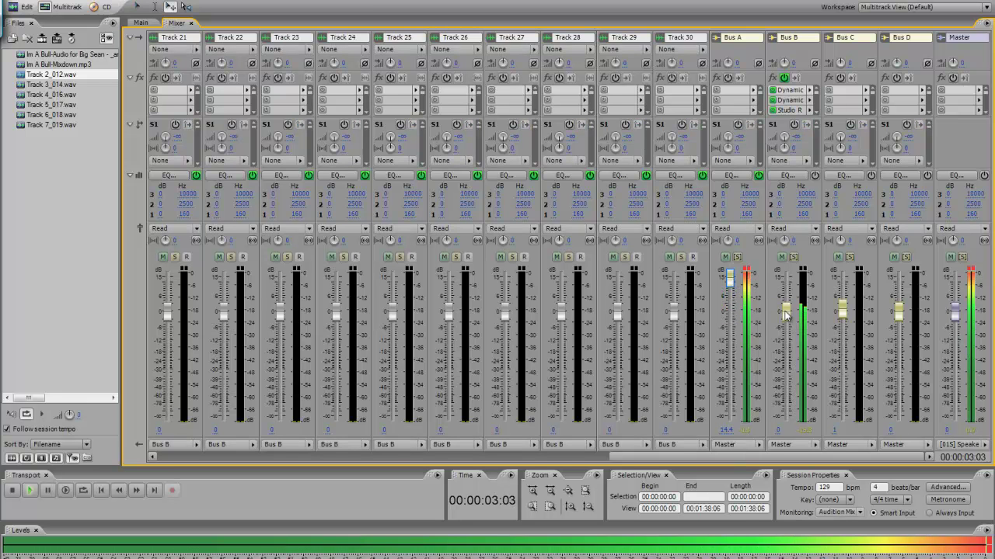
drag(785, 314, 786, 289)
key(space)
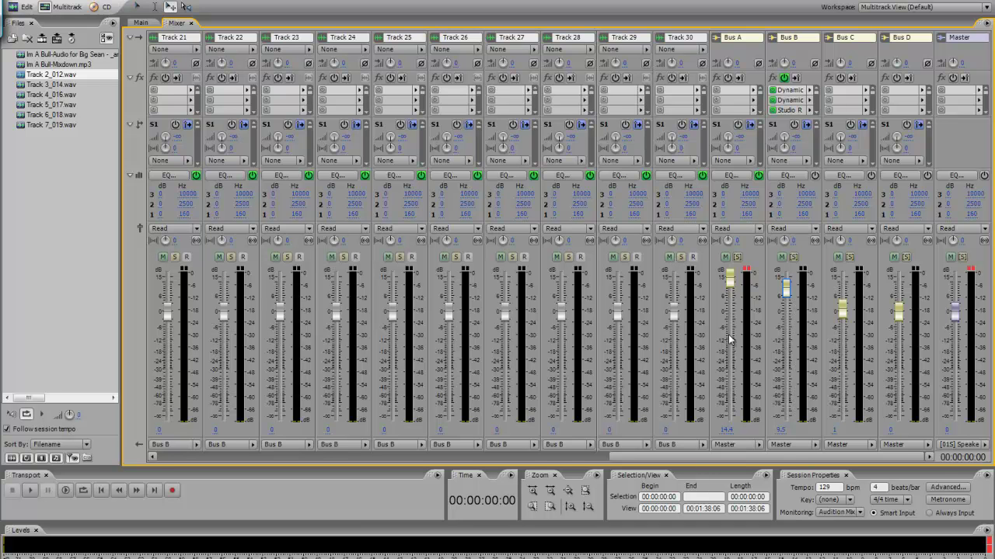
Step: Type 0 dB into the Bus A and Bus B volume fields, then return to Main view
click(727, 429)
text(0)
key(Return)
click(779, 429)
text(0)
key(Return)
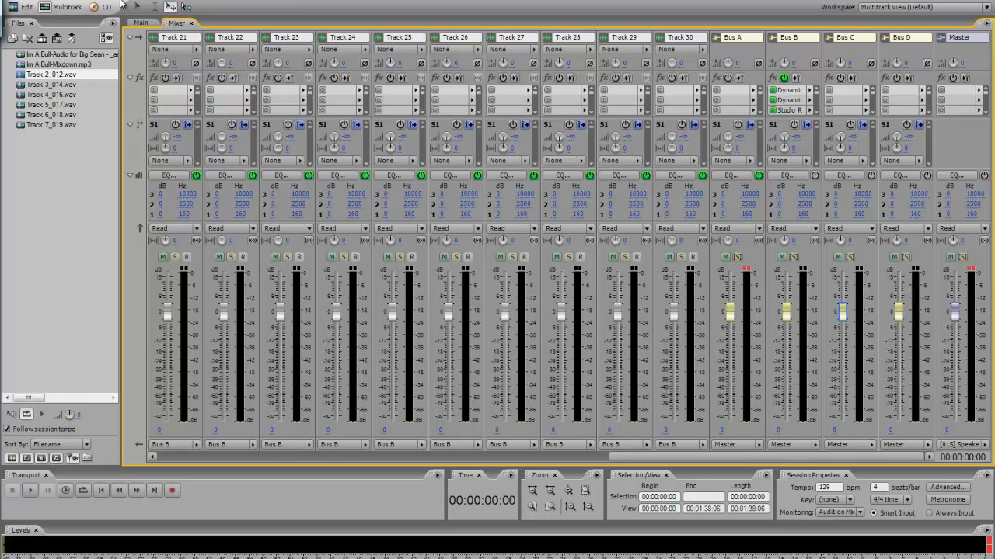
click(140, 23)
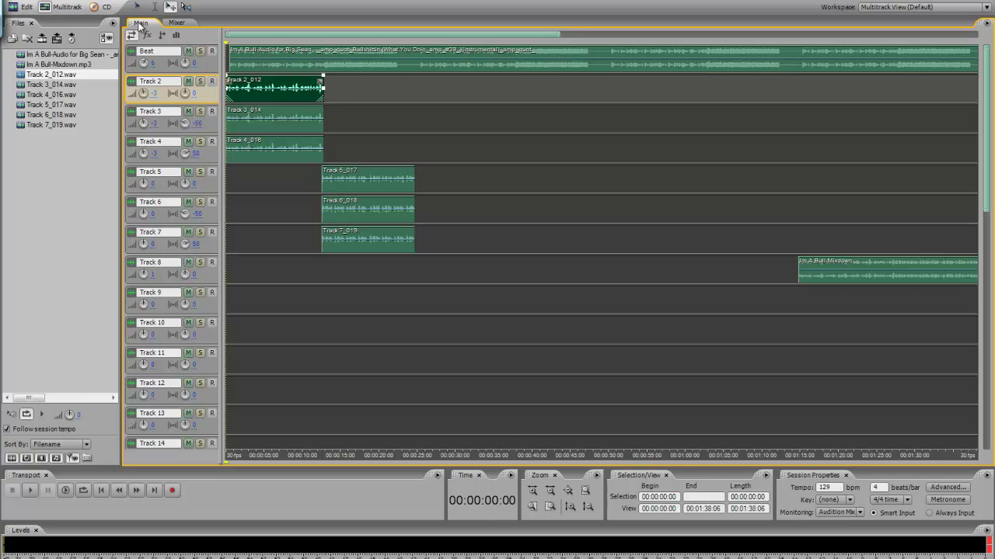
Step: Open Track 2_012.wav in Edit View and browse the Graphic Equalizer presets, cancelling without applying any
double_click(285, 99)
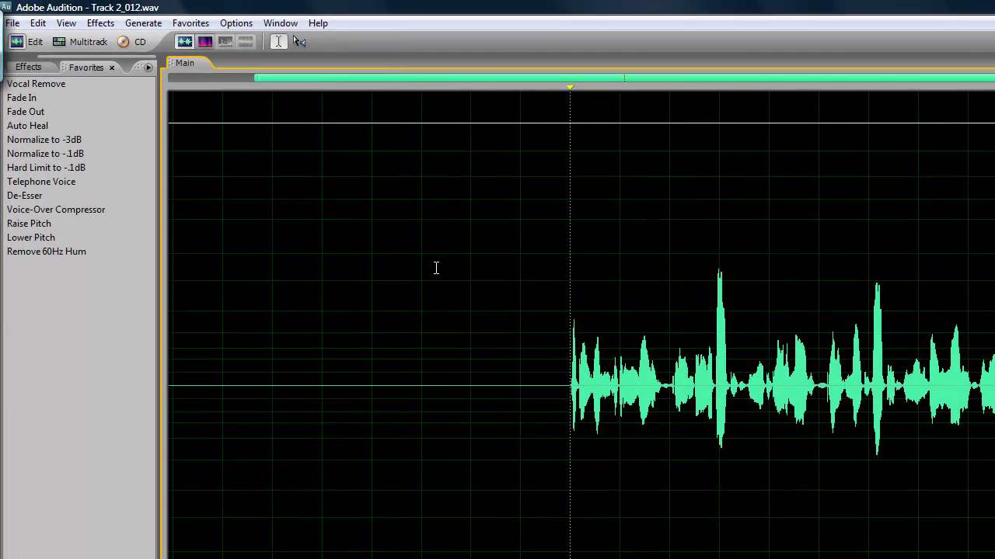
click(101, 23)
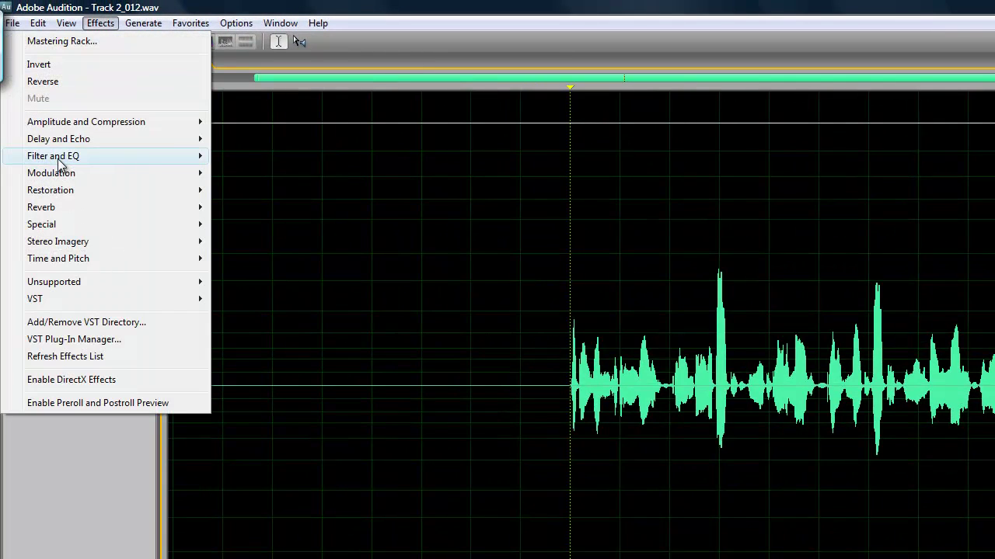
mouse_move(124, 156)
click(286, 190)
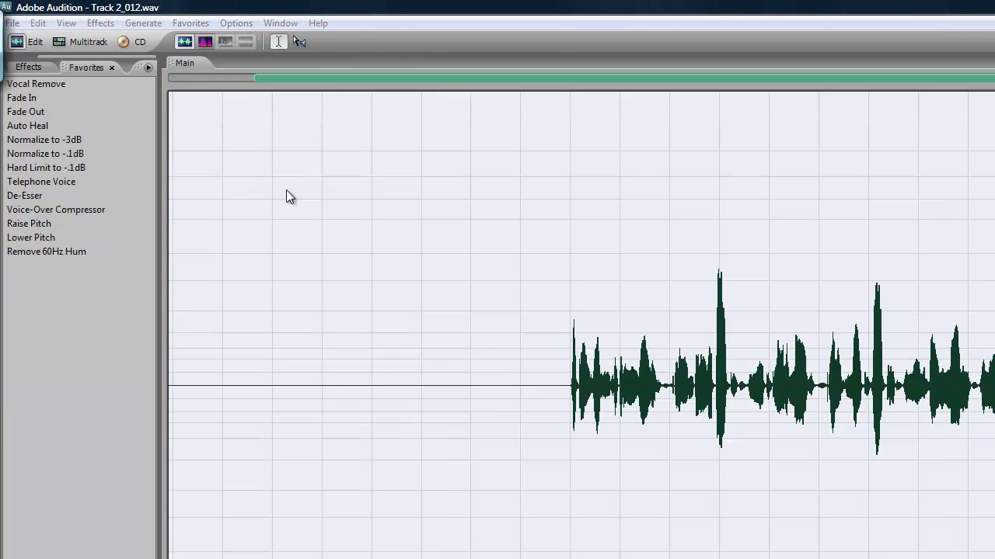
click(458, 246)
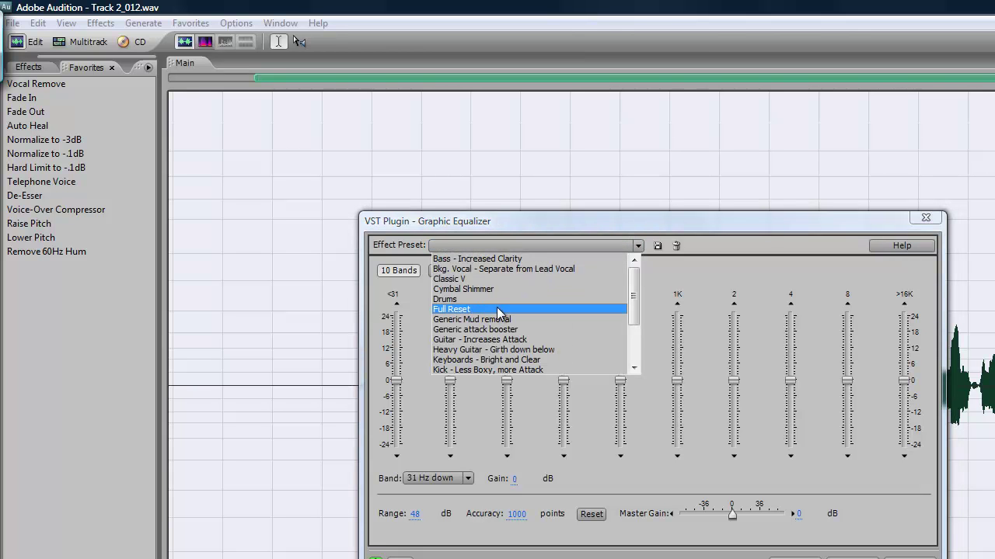
scroll(501, 311, down, 2)
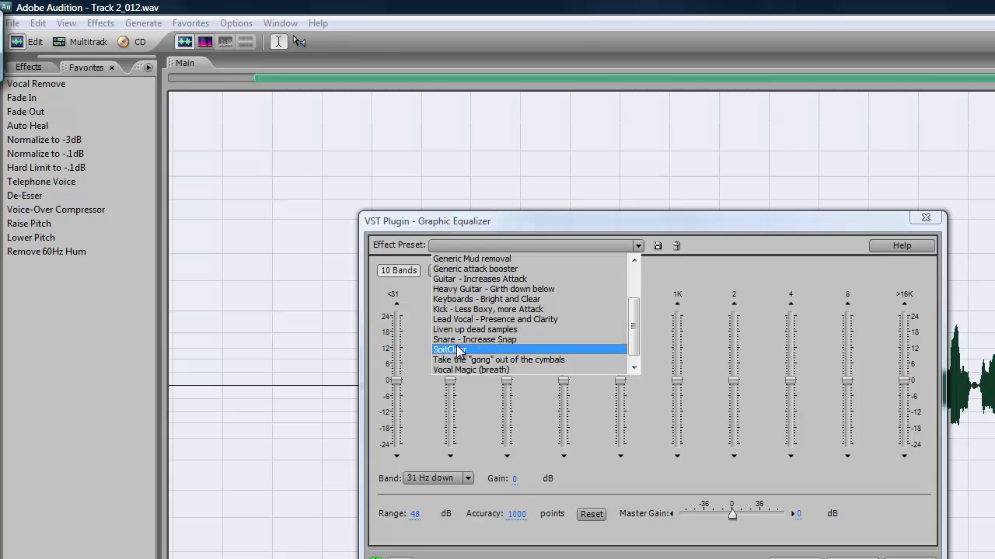
scroll(475, 325, down, 1)
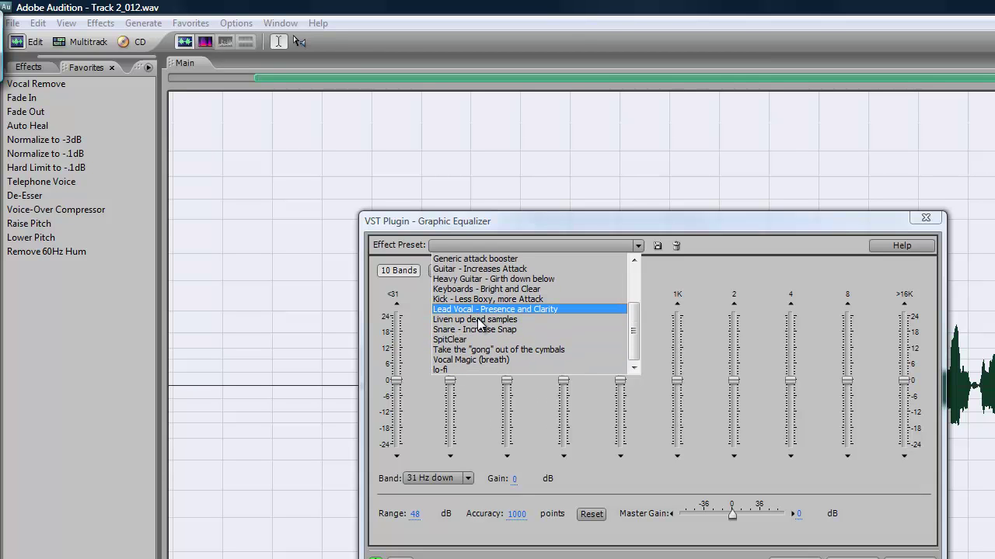
scroll(479, 325, up, 3)
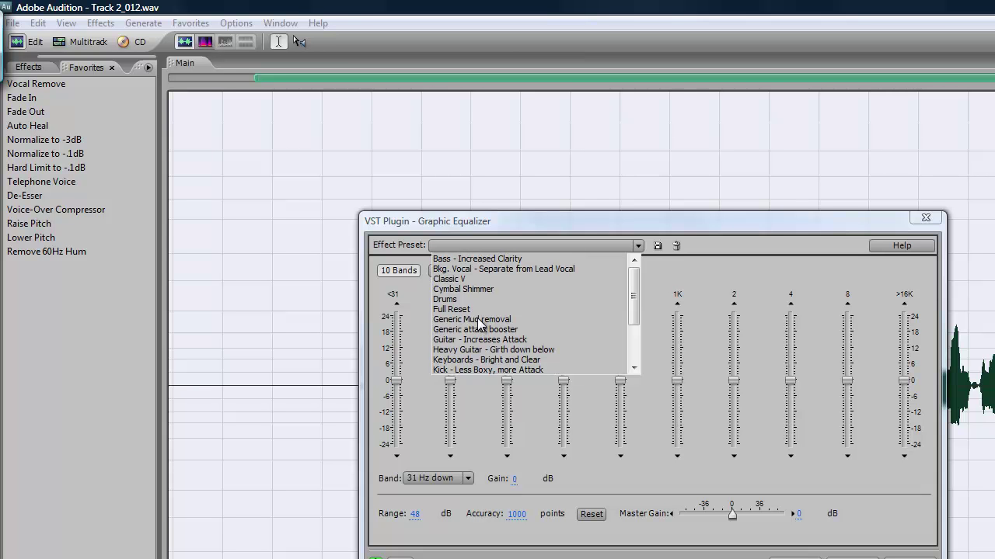
scroll(478, 327, down, 3)
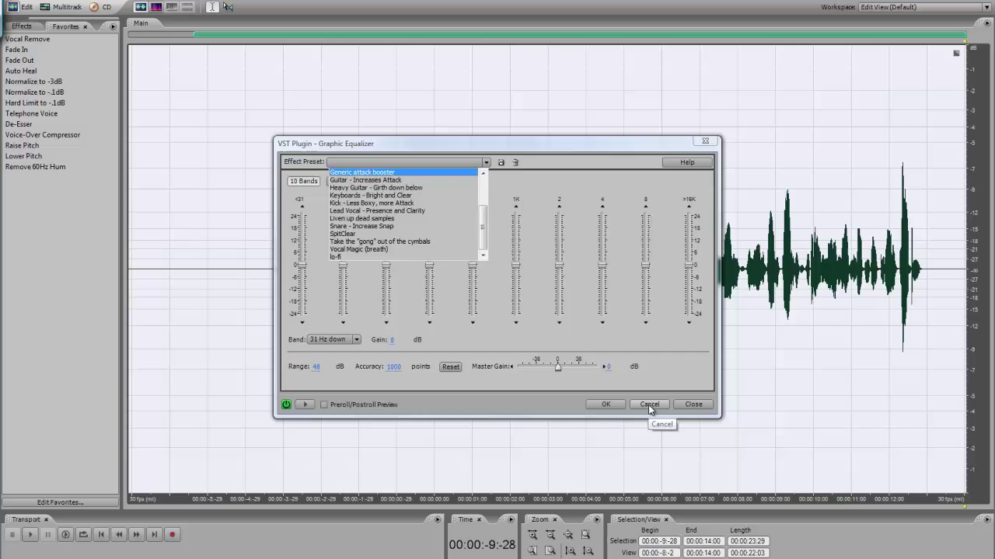
click(647, 403)
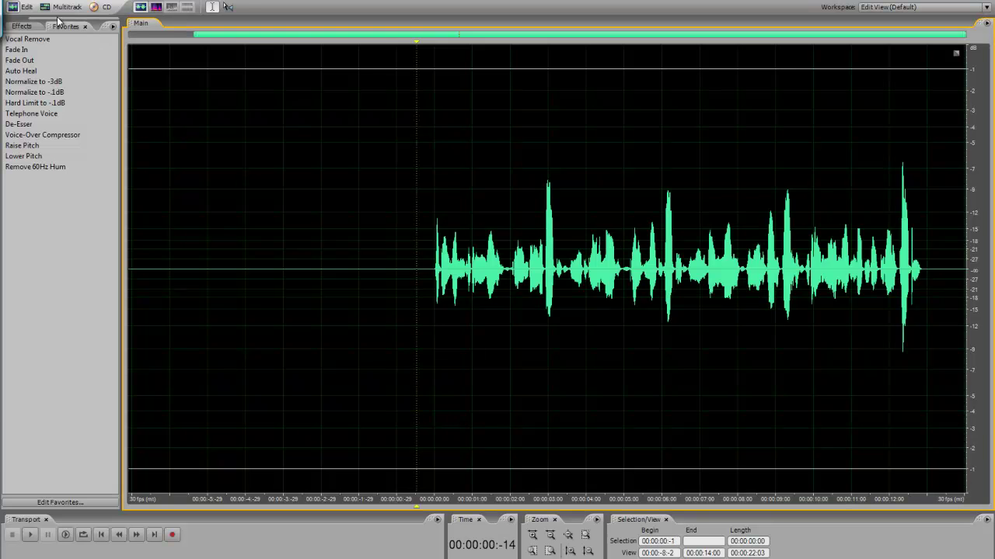
Step: Return to the Mixer and scroll it back to show Beat through Track 12, with Echo on Tracks 5–7
click(45, 8)
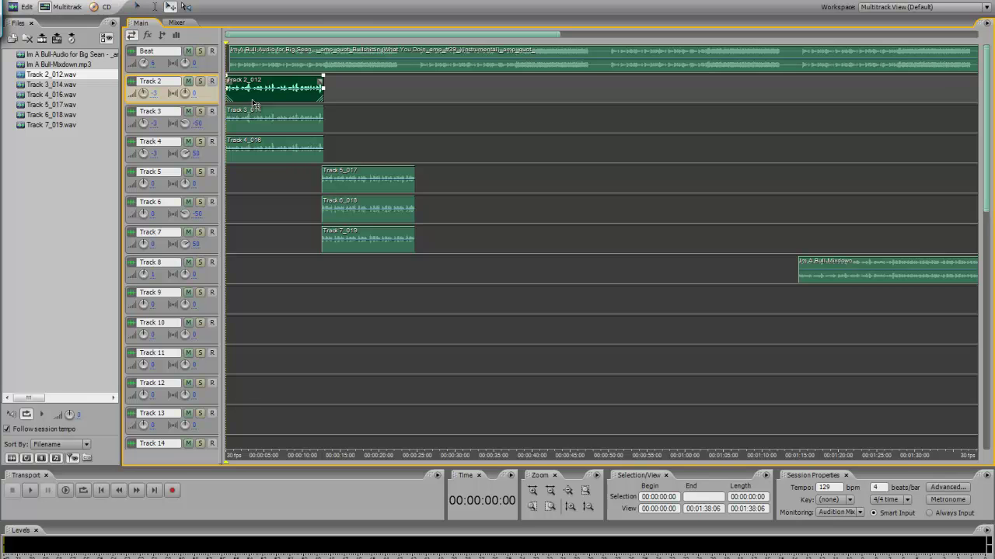
click(177, 23)
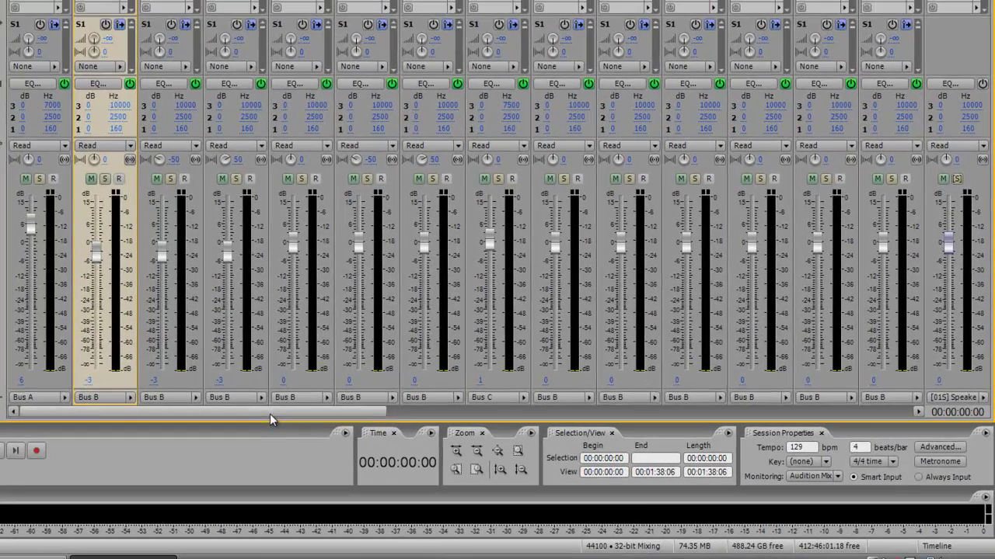
click(884, 412)
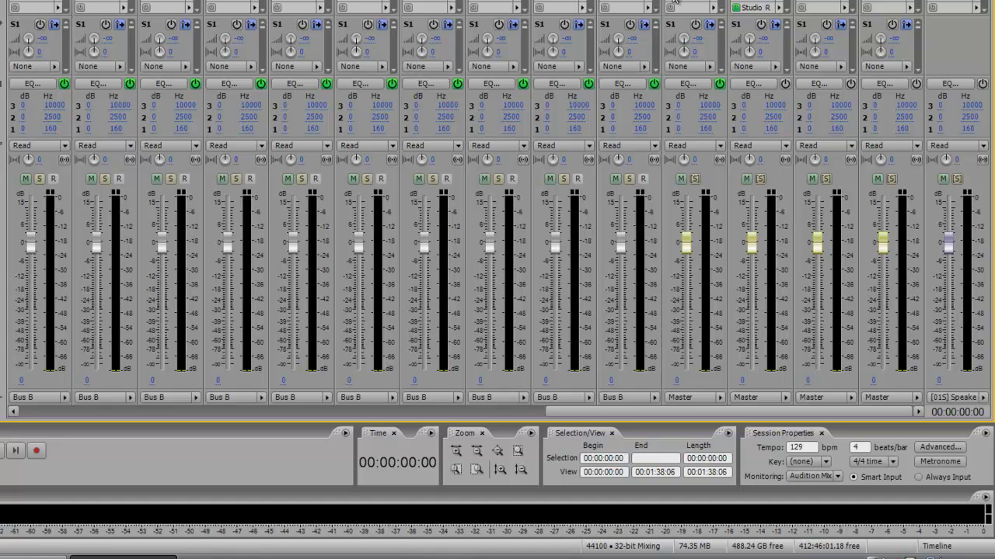
drag(595, 413, 44, 428)
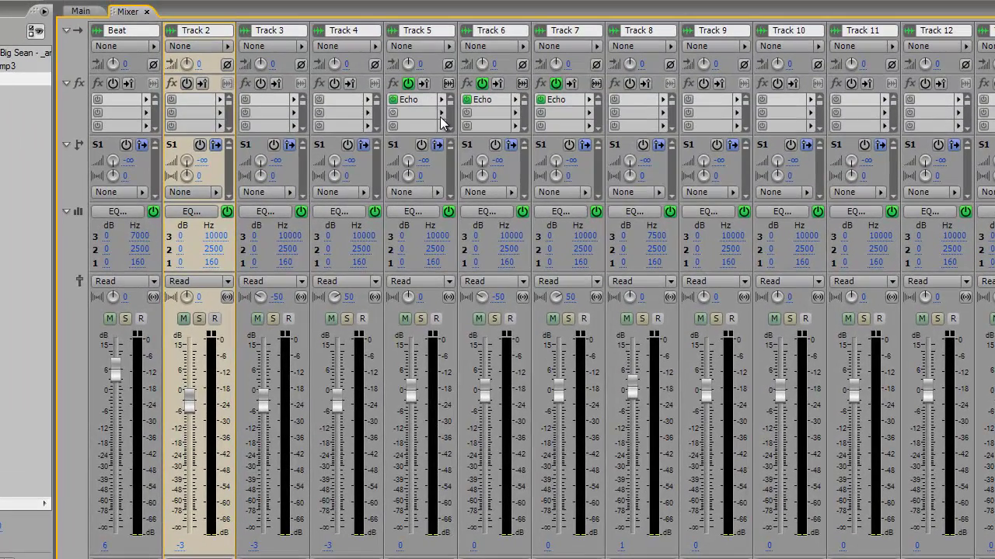
Step: Inspect Track 5's effects rack and slot 2 effect list unchanged, then return to the Main multitrack view
right_click(440, 117)
click(475, 116)
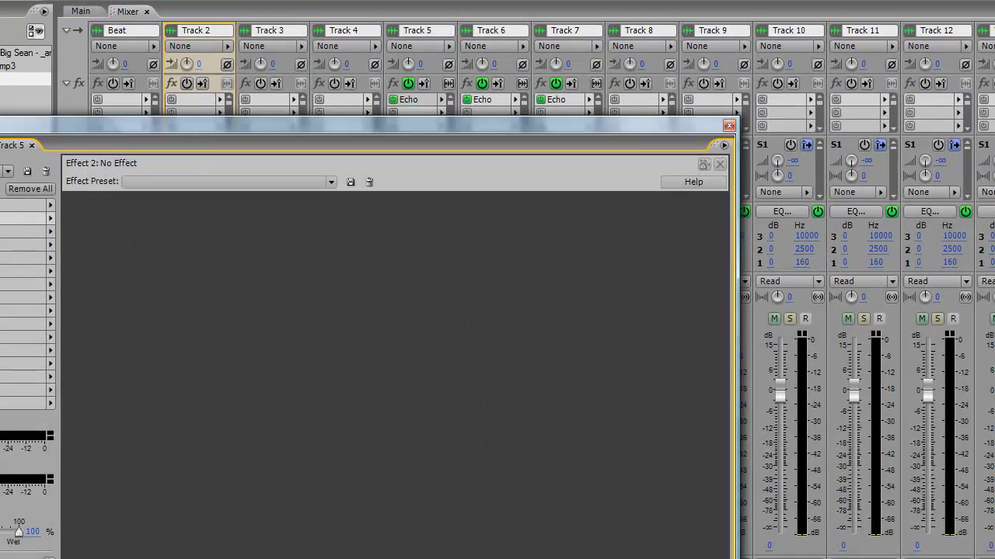
click(50, 217)
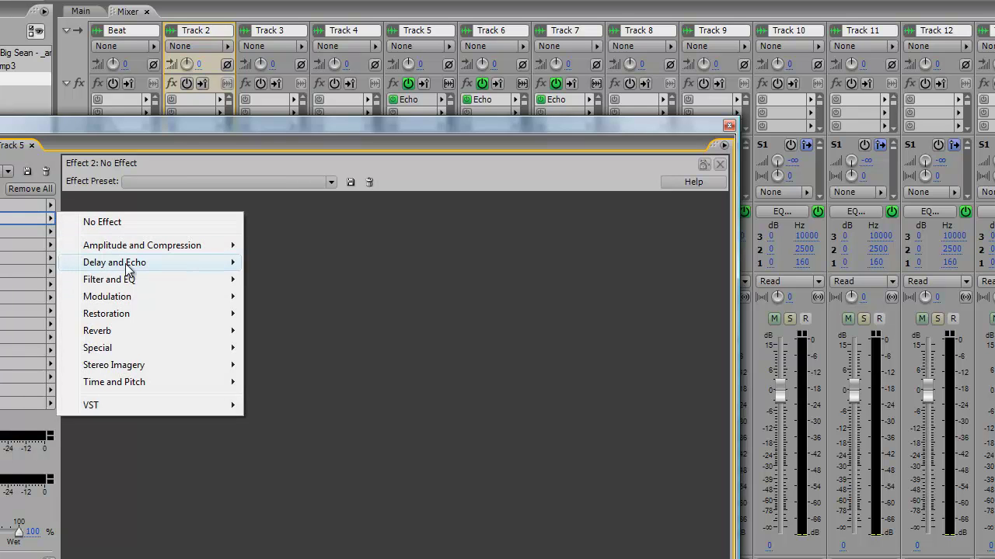
mouse_move(126, 264)
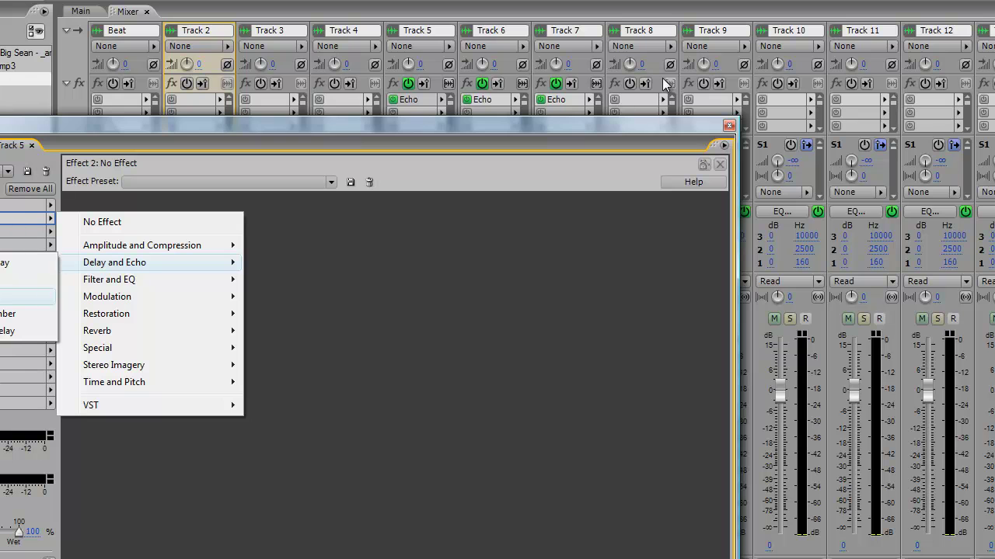
click(728, 140)
click(728, 127)
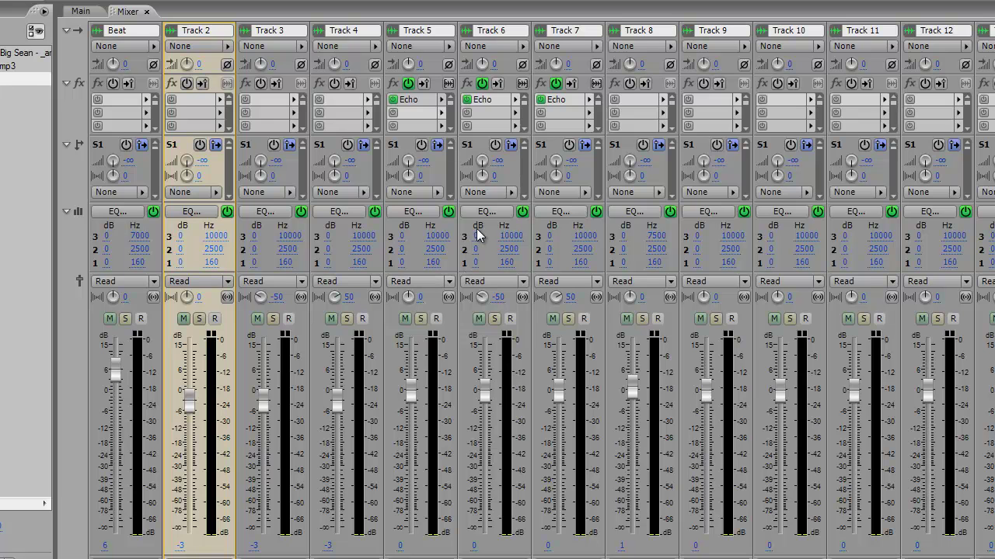
click(79, 11)
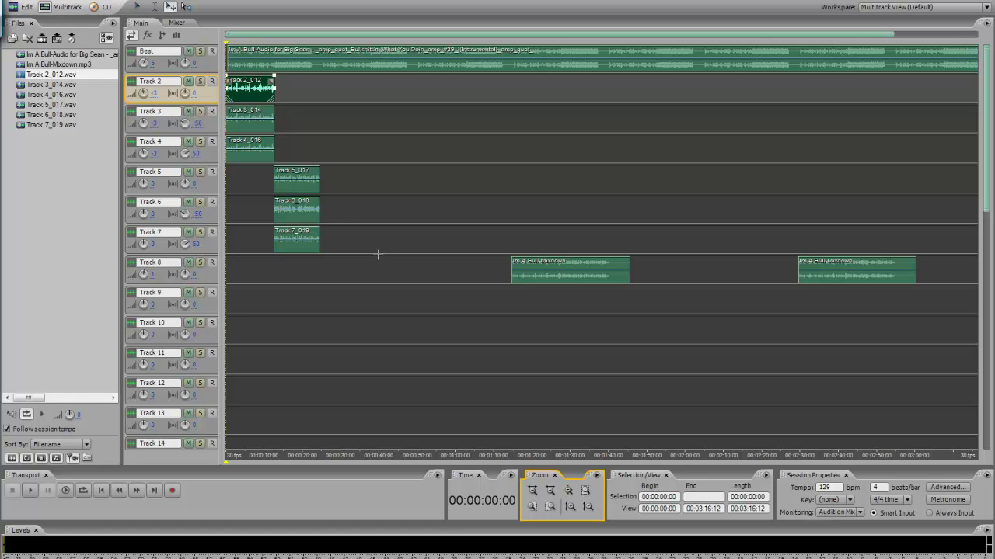
Step: Bounce the six clips on Tracks 2–7 to a new stereo track as a Mixdown clip
drag(338, 241, 251, 96)
right_click(253, 98)
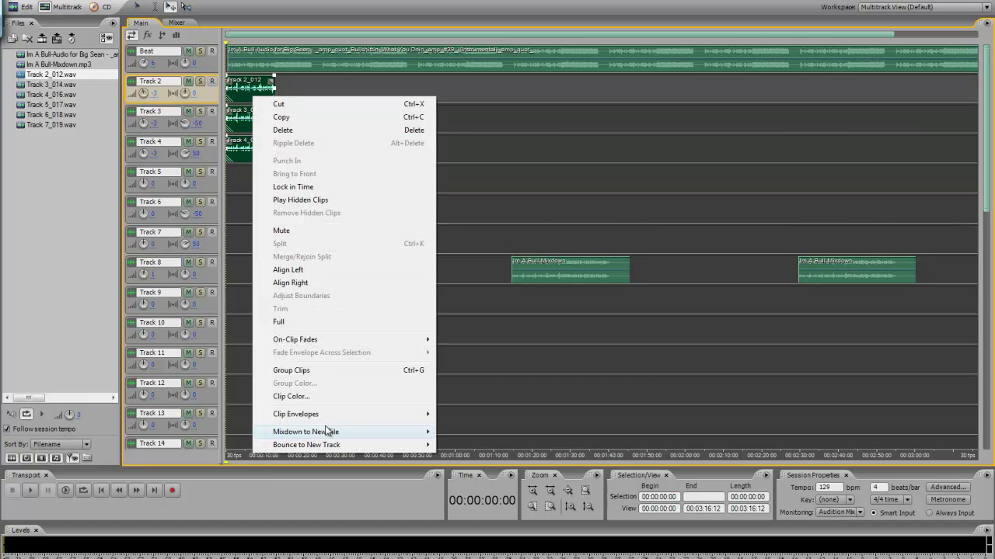
mouse_move(326, 432)
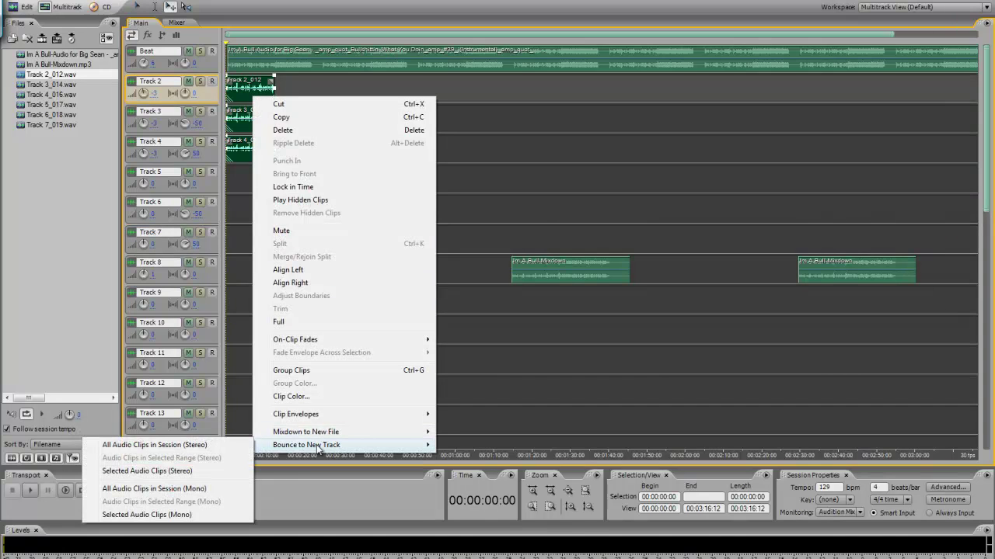
click(166, 471)
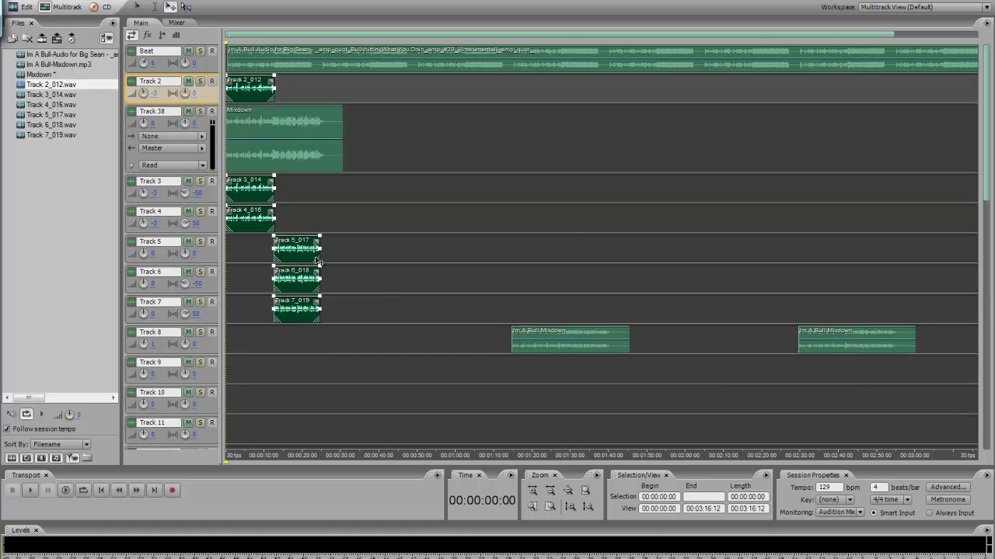
Step: Move the Mixdown clip to about 00:00:48 and make 2 duplicate copies of it
drag(268, 148, 464, 138)
right_click(477, 165)
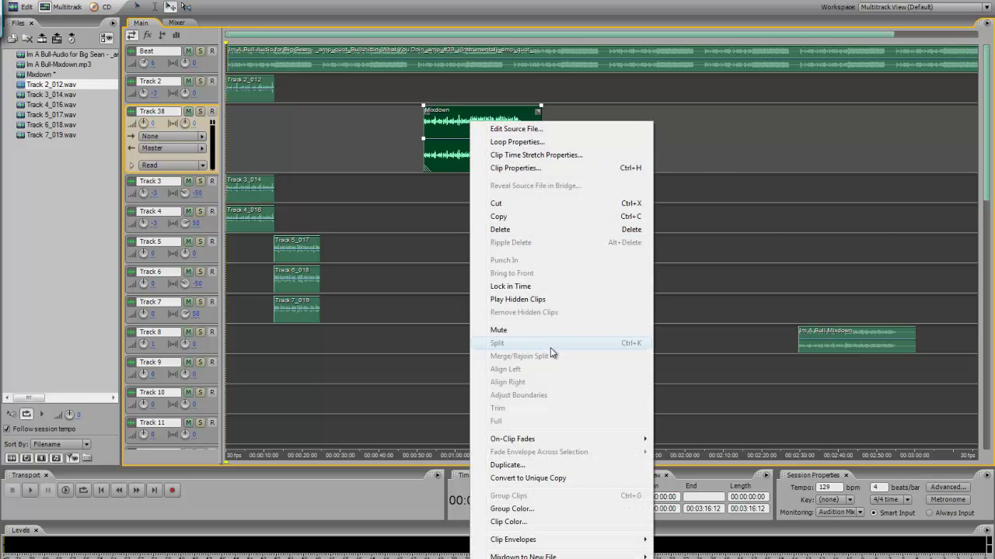
click(513, 465)
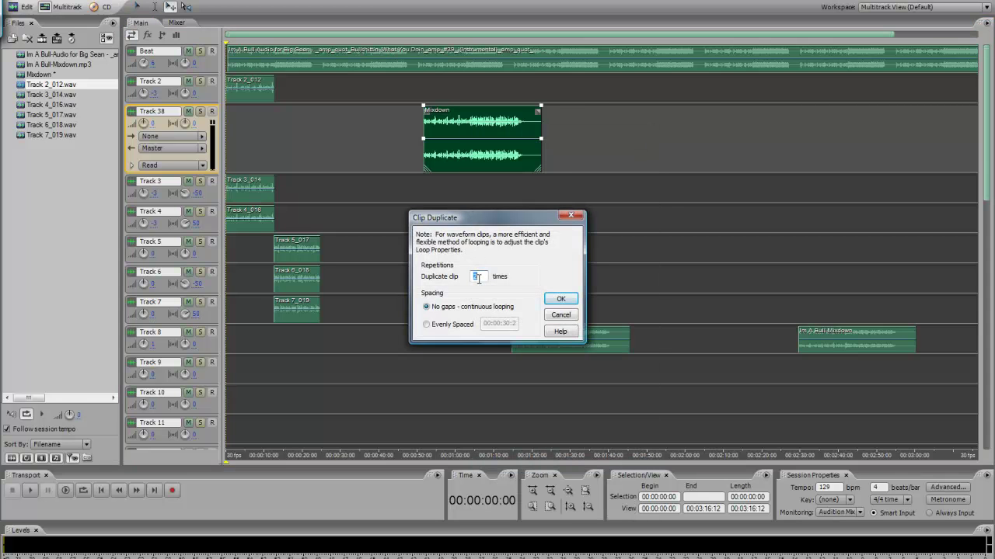
text(2)
click(563, 300)
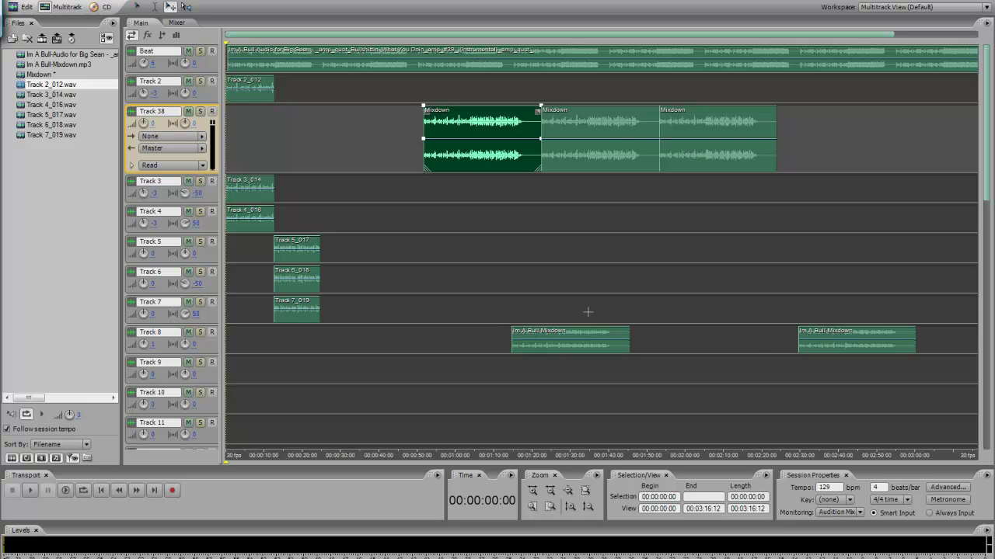
Step: Delete Track 38 along with its three Mixdown clips
right_click(342, 143)
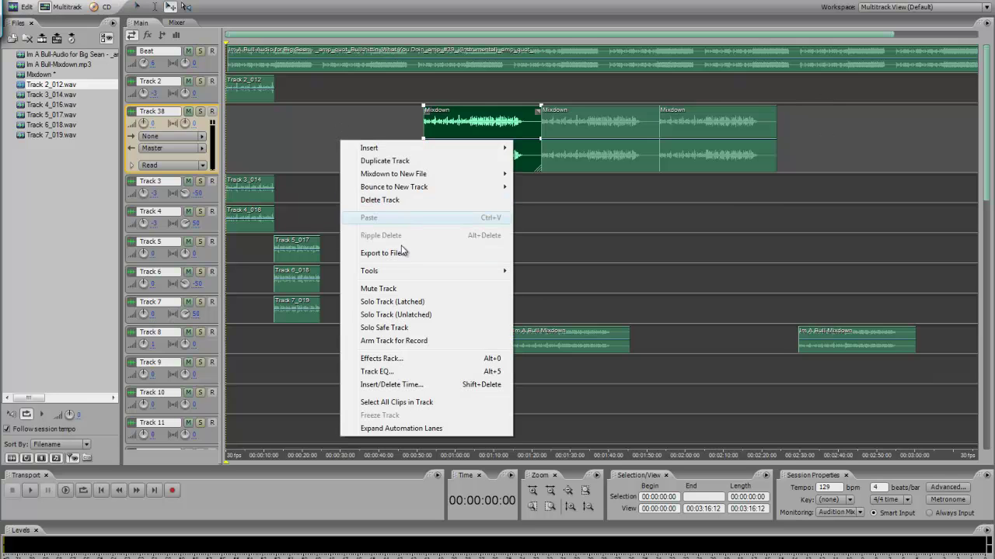
click(388, 201)
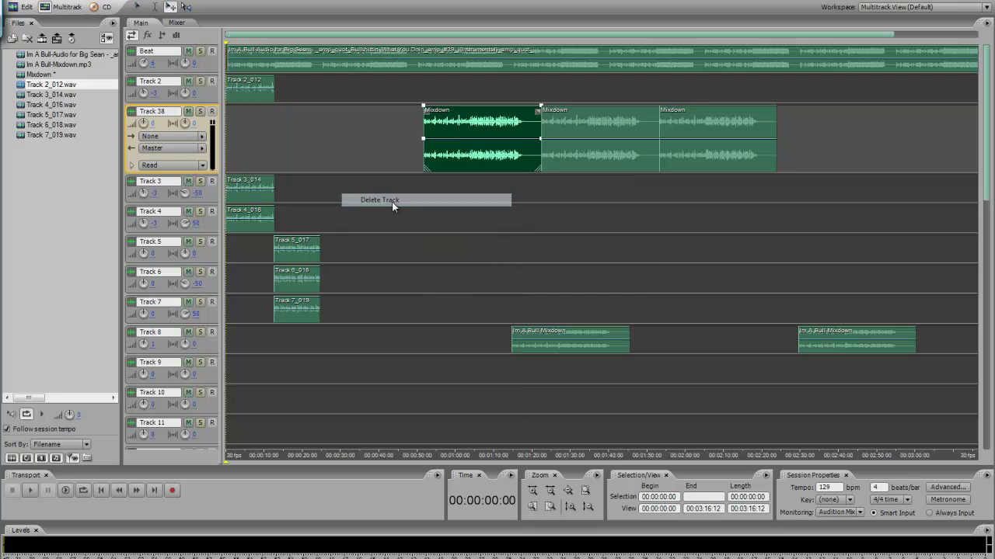
click(474, 299)
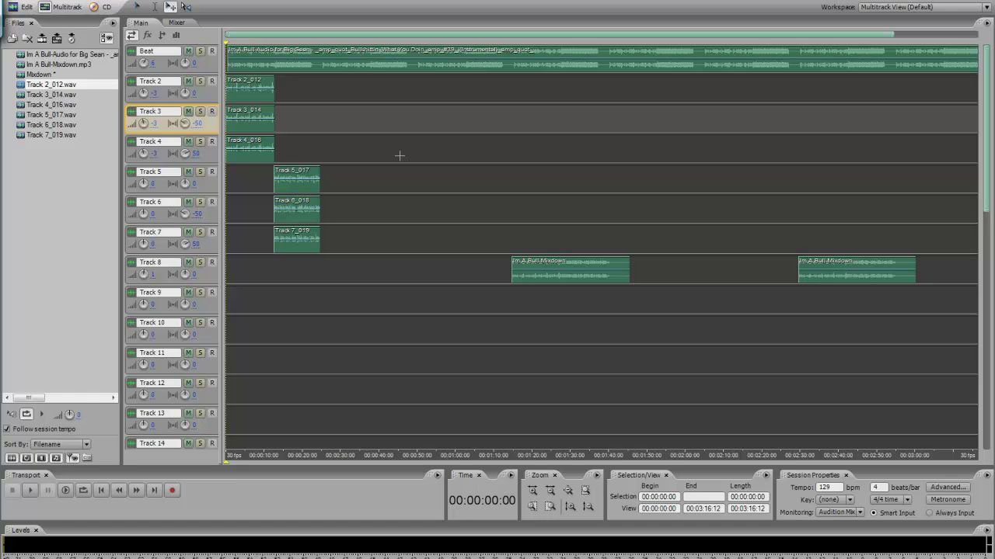
double_click(258, 97)
click(83, 2)
mouse_move(73, 69)
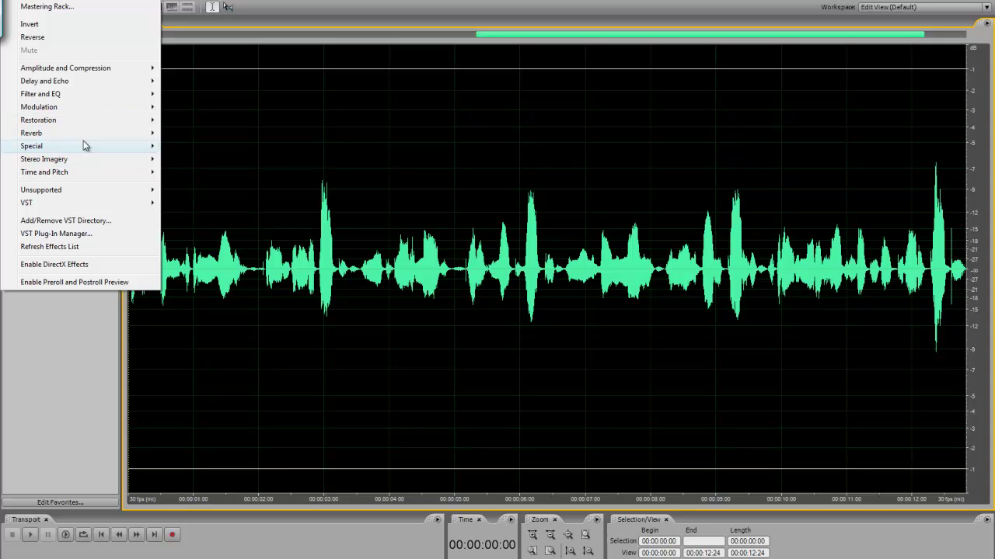
mouse_move(135, 122)
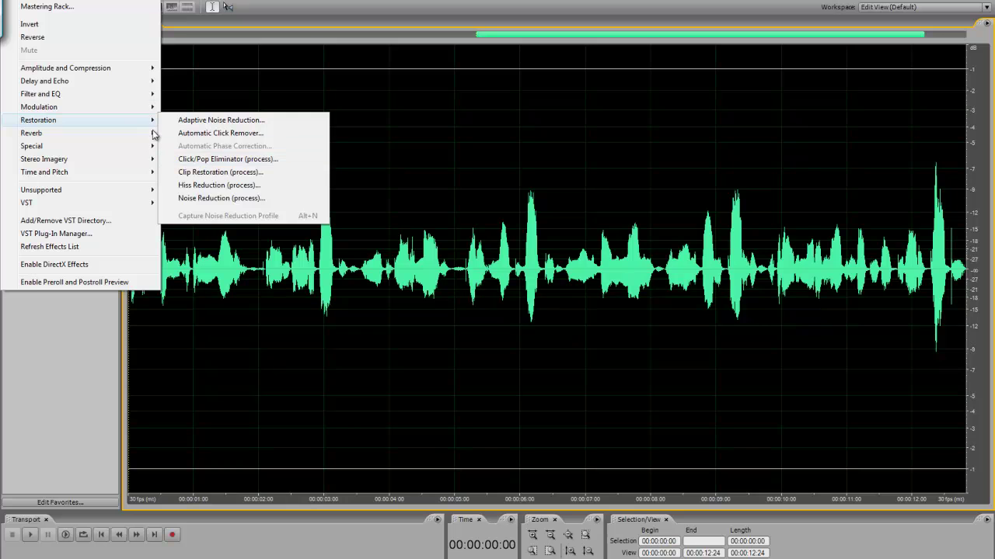
click(287, 31)
click(45, 7)
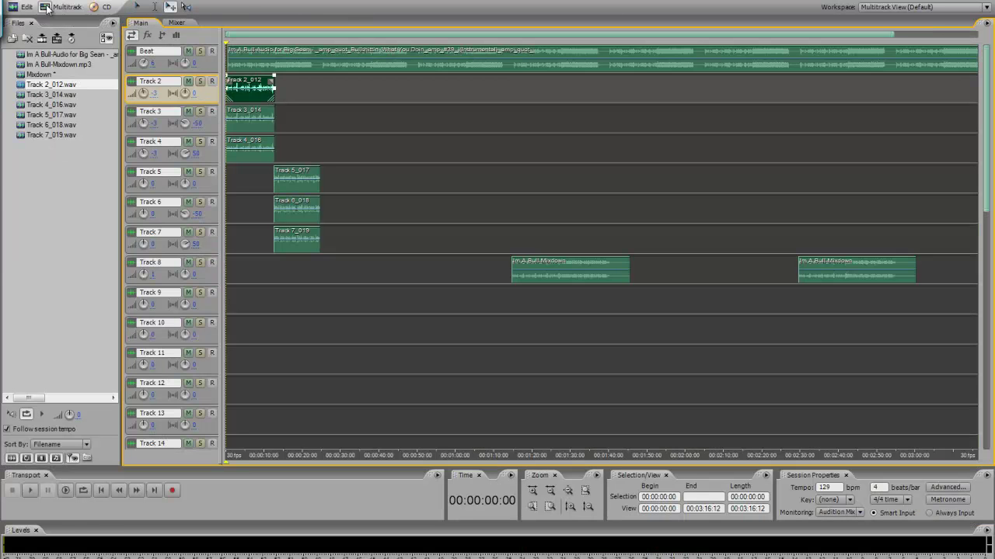
Step: Switch between Mixer and Main views, ending on the Mixer showing Tracks 21–30 routed to Bus B
click(177, 23)
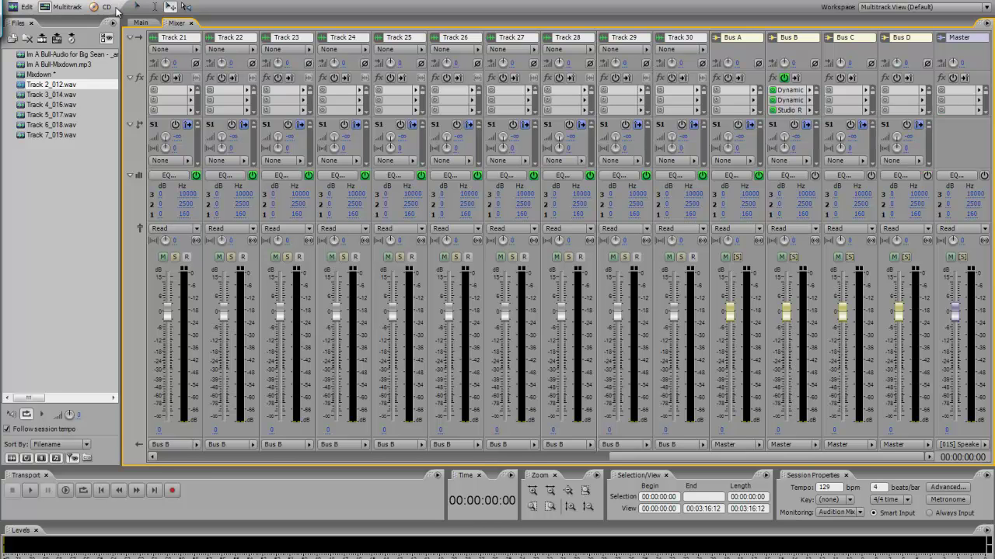
click(140, 23)
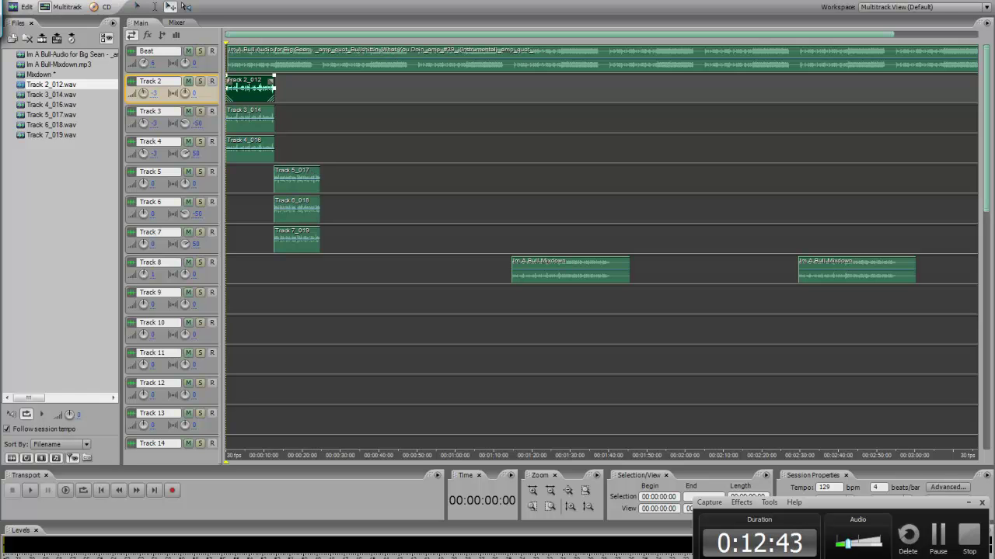
click(177, 23)
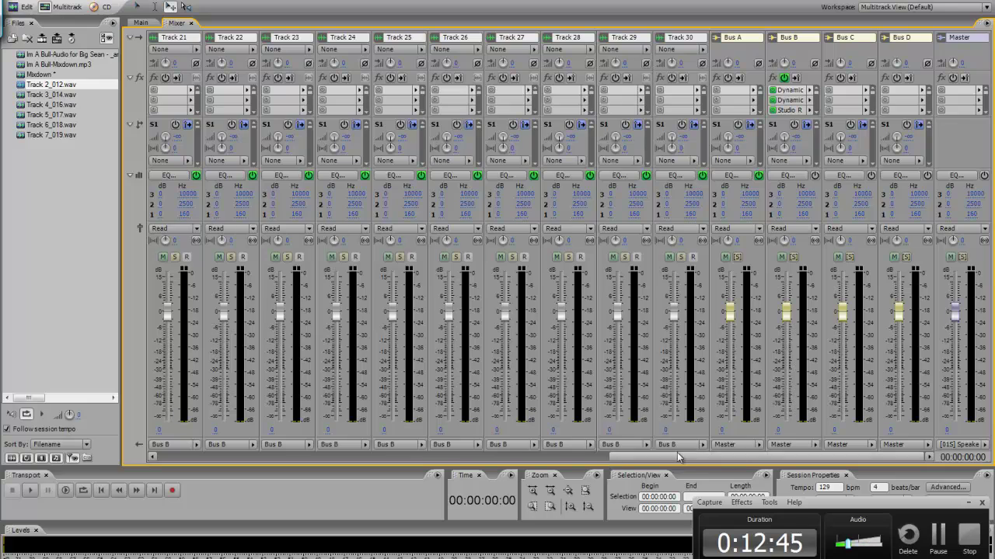